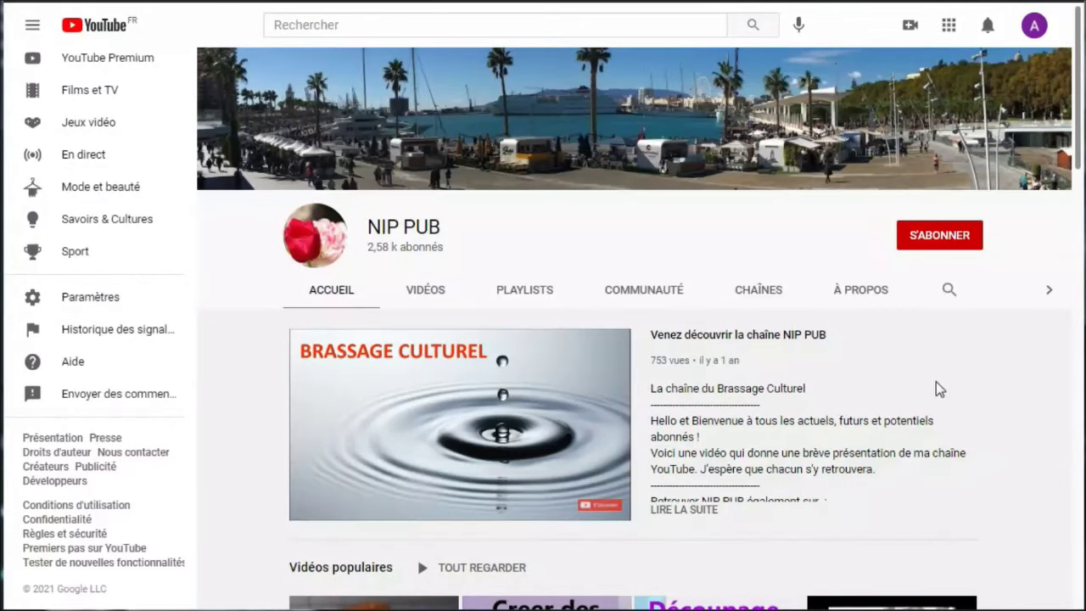
# Subscribe to the NIP PUB channel and set its notifications to Toutes.
pyautogui.click(940, 241)
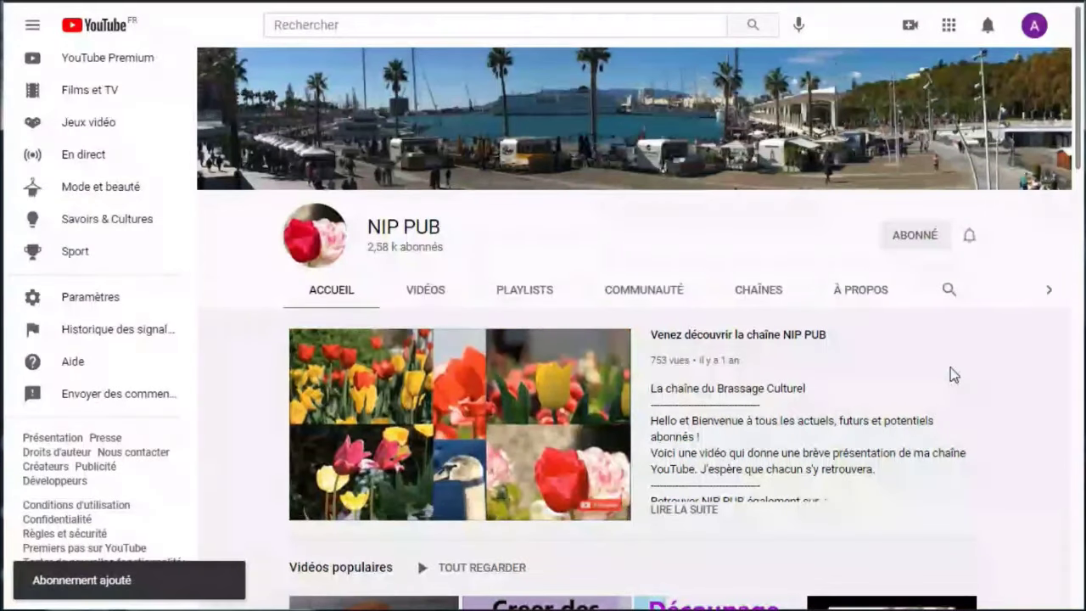
pyautogui.click(971, 241)
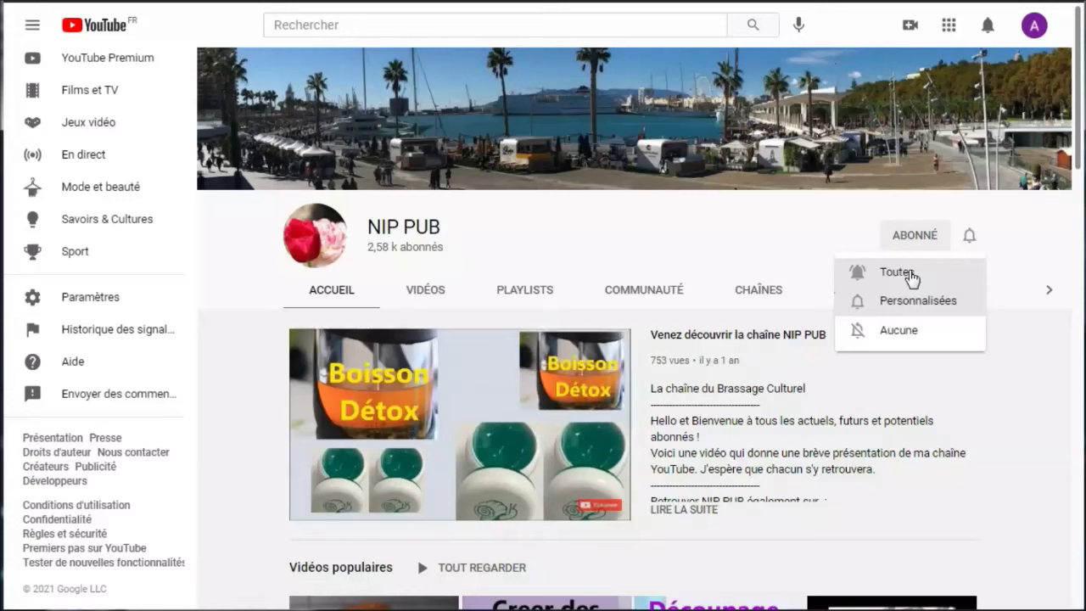
pyautogui.click(908, 273)
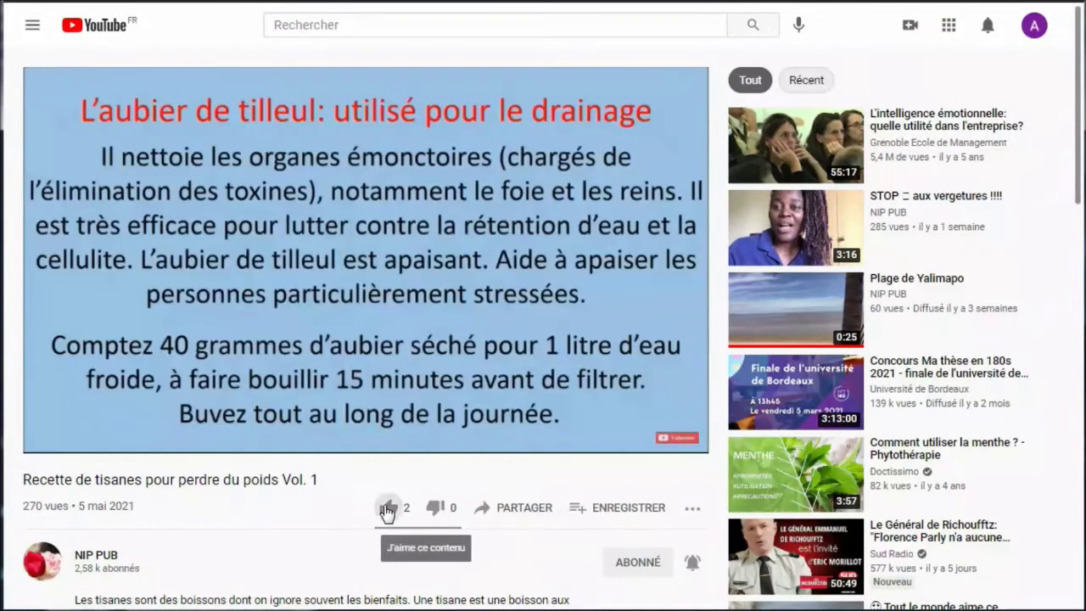
# Like the Recette de tisanes Vol. 1 video and bring up its PARTAGER options.
pyautogui.click(387, 510)
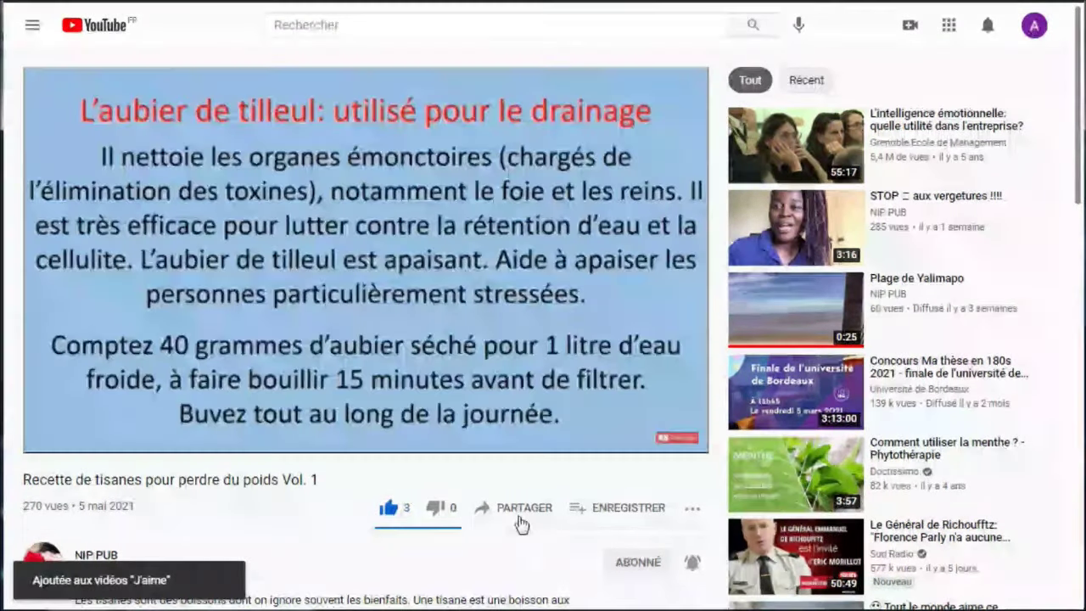
pyautogui.click(518, 513)
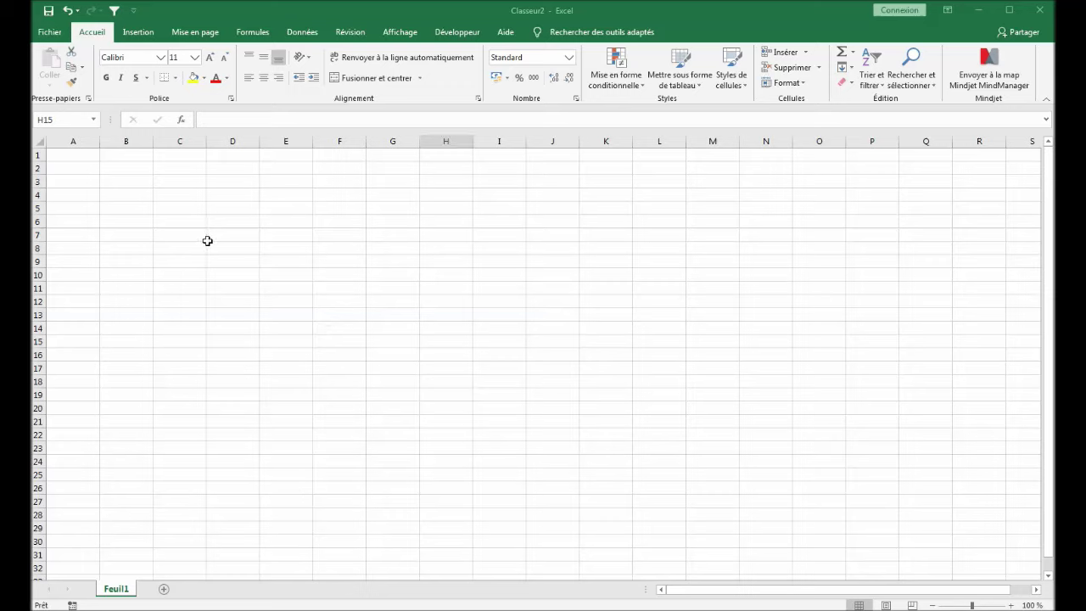
# Enter TRIM 1 in D5 and fill the series TRIM 1 to TRIM 4 across D5:G5.
pyautogui.click(188, 209)
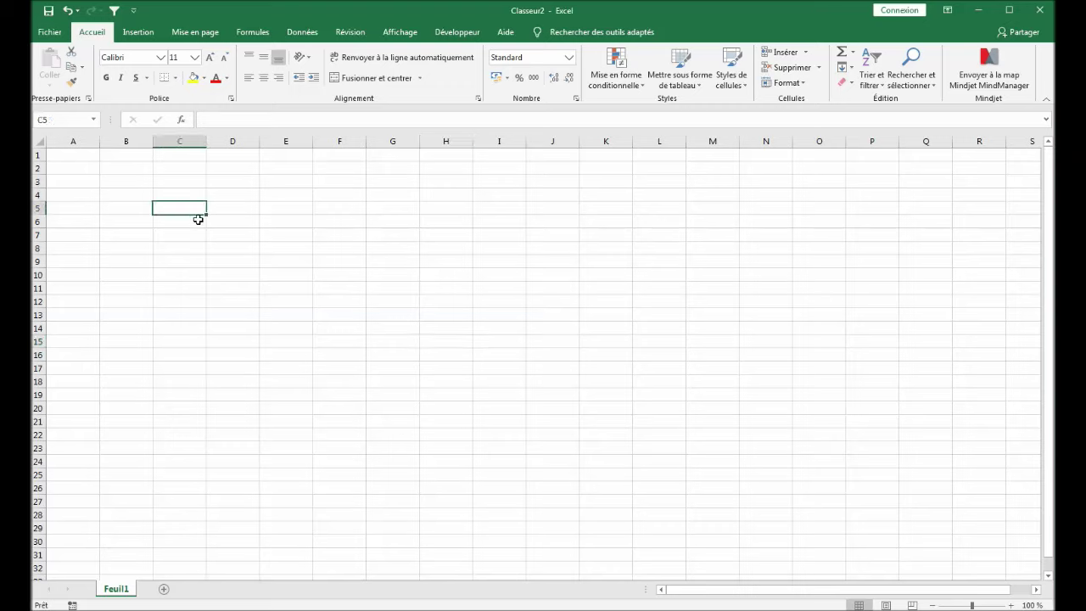
pyautogui.click(234, 206)
pyautogui.write('TR')
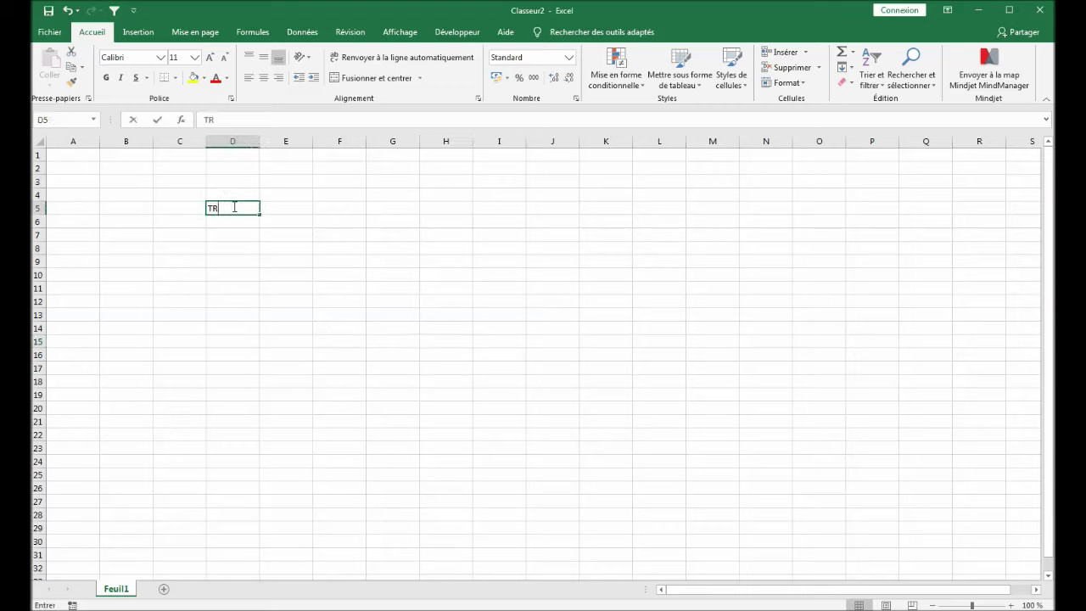
pyautogui.write('IM 1')
pyautogui.click(263, 252)
pyautogui.click(251, 212)
pyautogui.moveTo(259, 213); pyautogui.dragTo(439, 211)
# Label rows C6, C7 and C8 as Achats, Ventes and Somme.
pyautogui.click(175, 224)
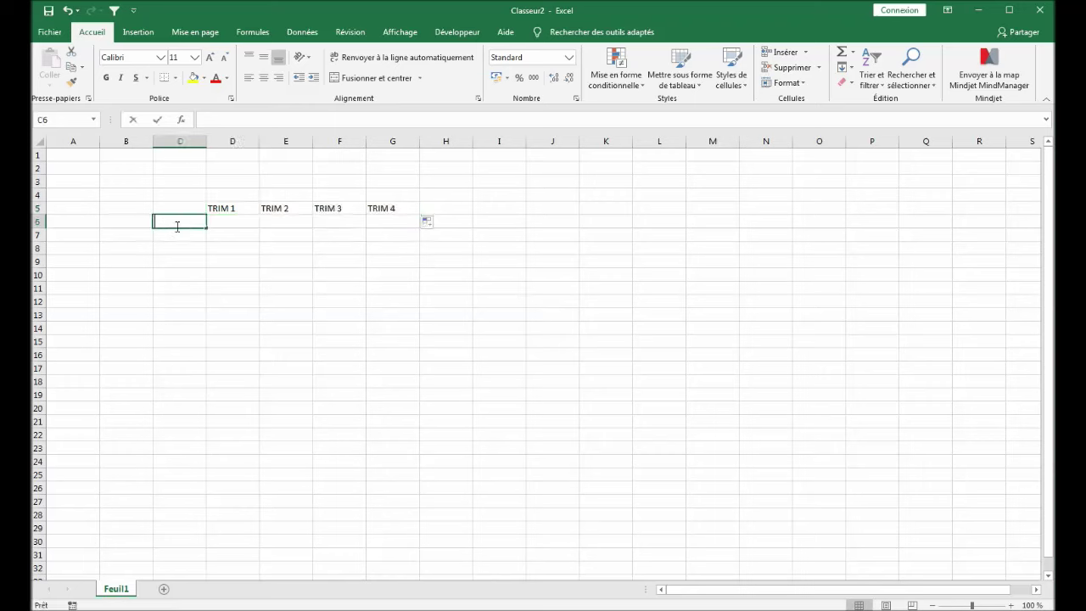
pyautogui.write('Achat')
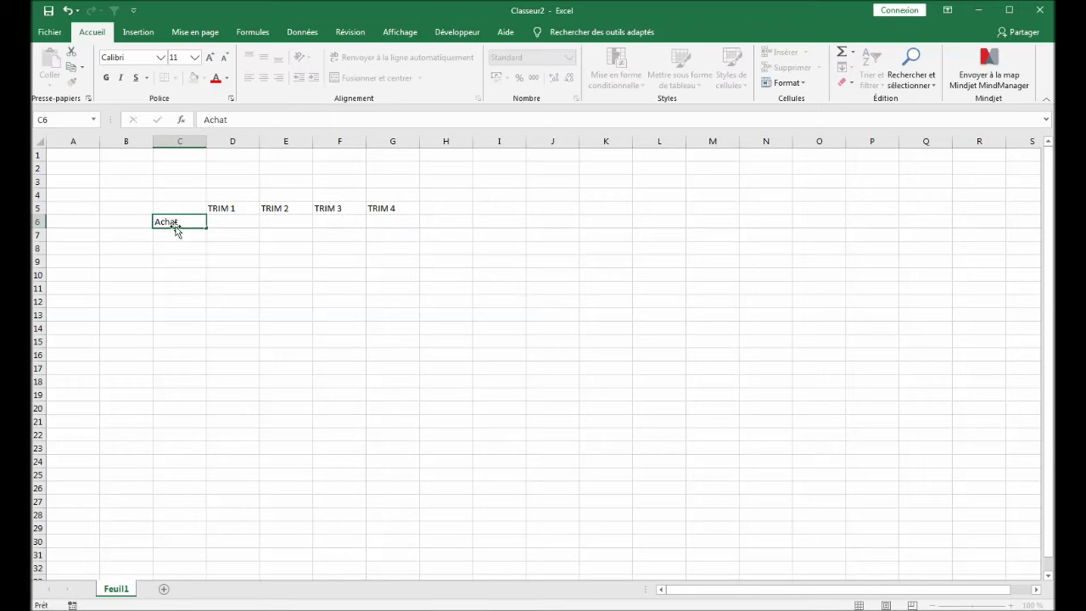
pyautogui.press('Return')
pyautogui.write('Ven')
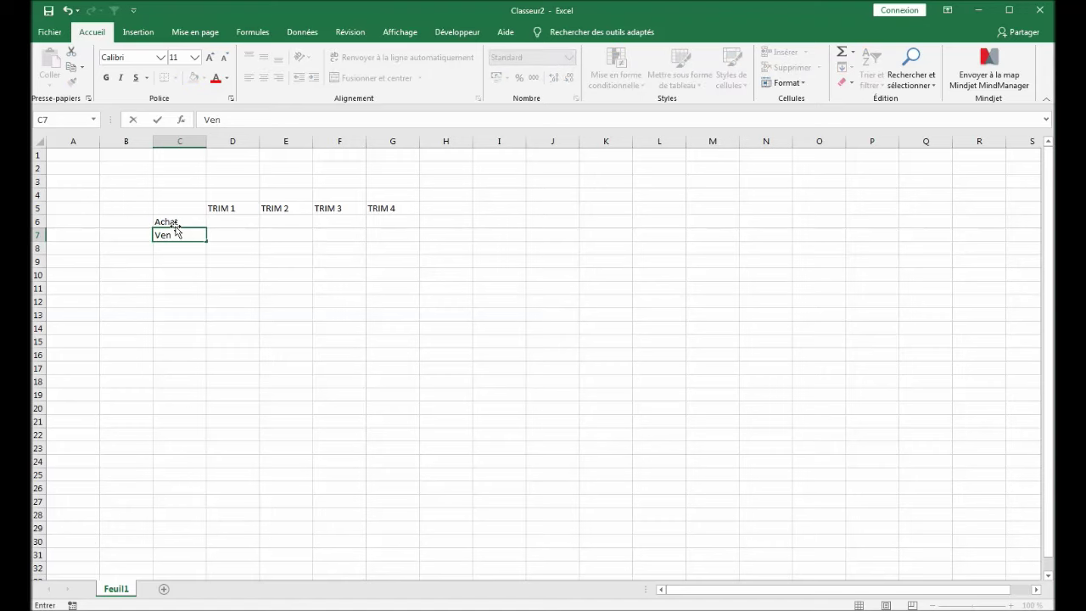
pyautogui.write('tes')
pyautogui.doubleClick(185, 222)
pyautogui.write('s')
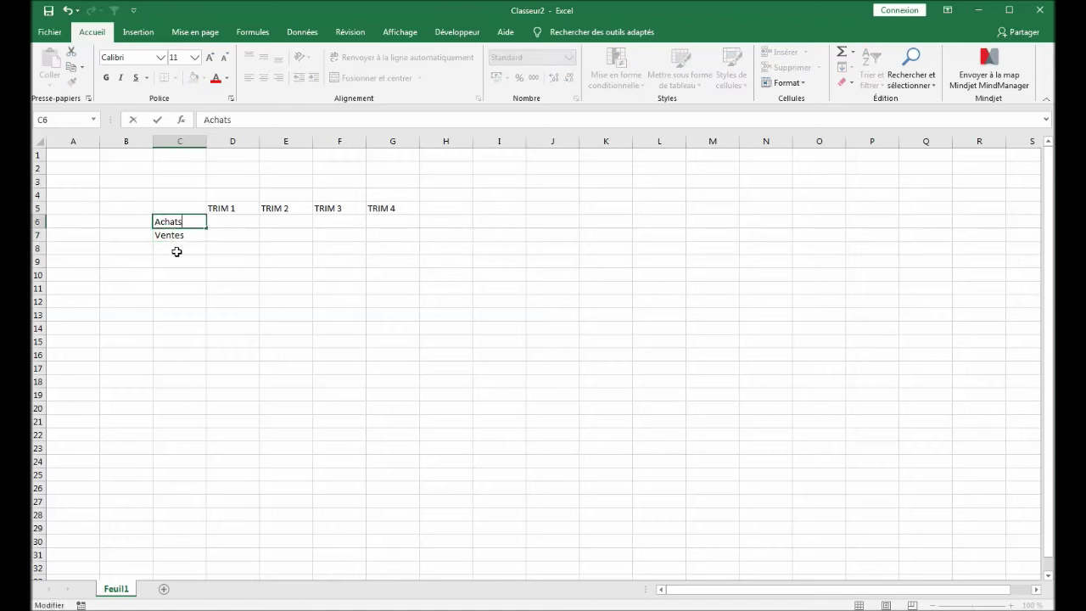
pyautogui.click(178, 251)
pyautogui.write('So')
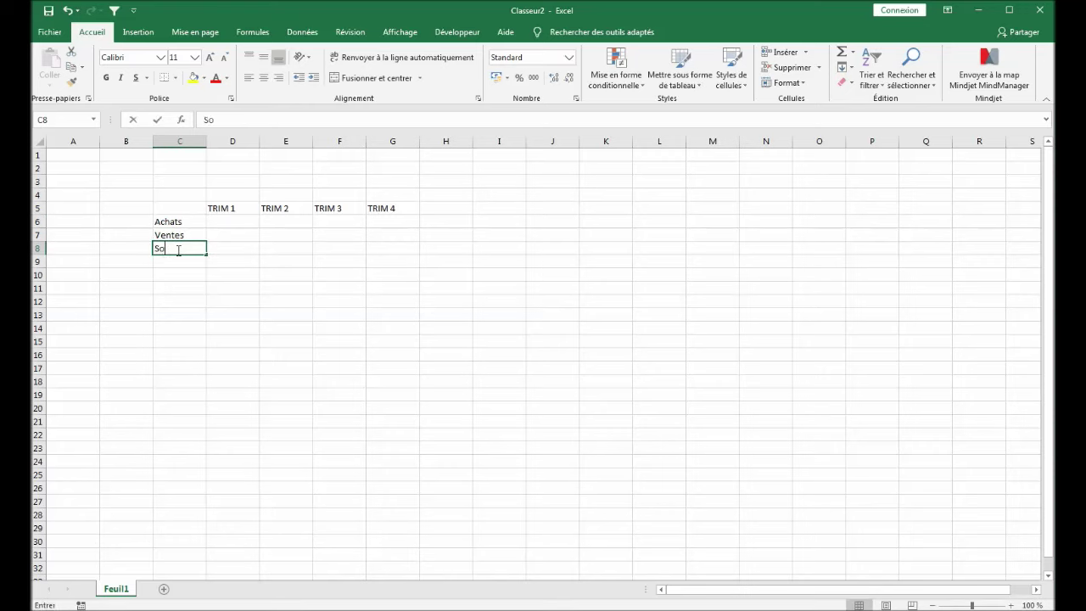
pyautogui.write('mme')
pyautogui.click(158, 337)
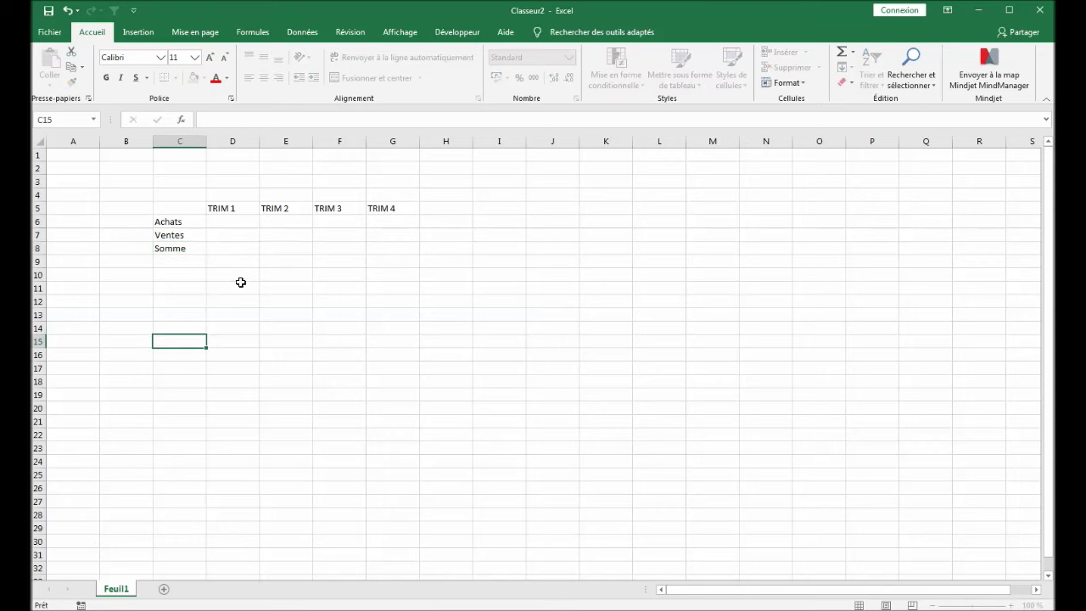
pyautogui.click(252, 278)
pyautogui.moveTo(160, 209); pyautogui.dragTo(413, 248)
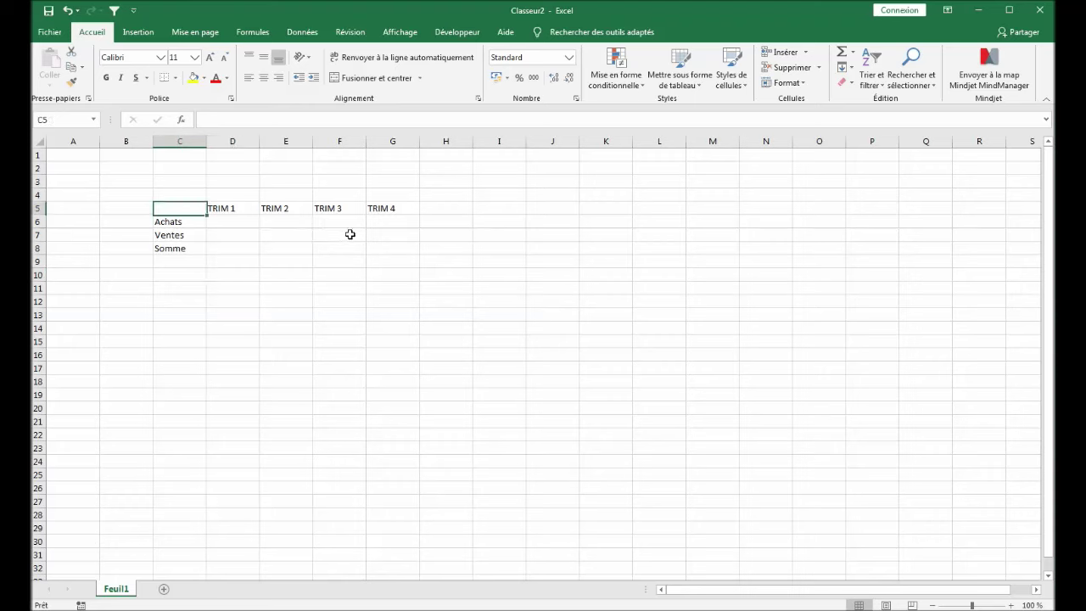
# Apply Toutes les bordures to every cell of the C5:G8 table.
pyautogui.click(174, 78)
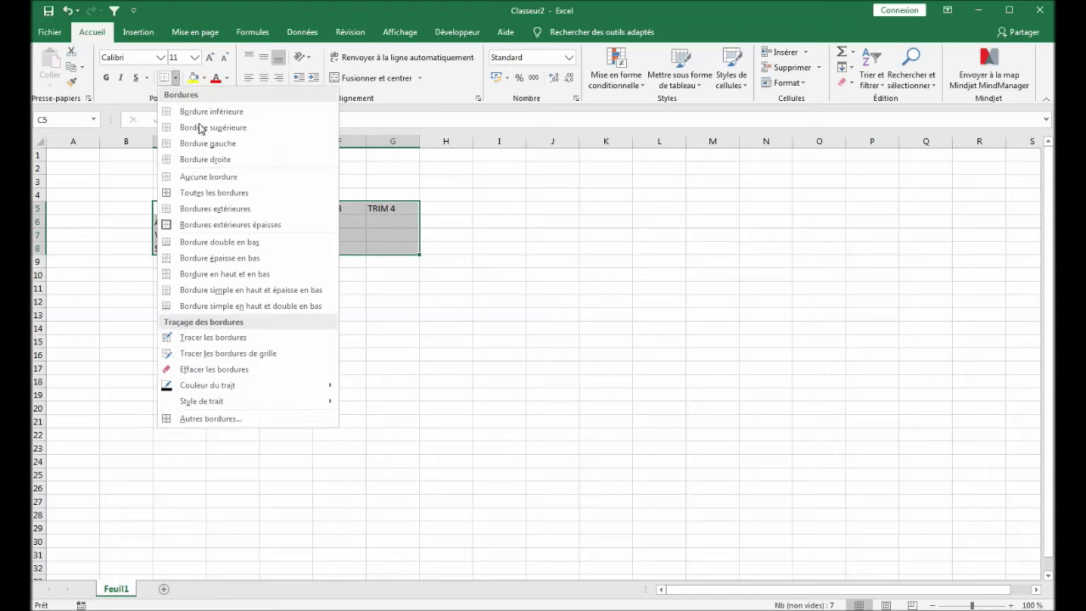
pyautogui.click(214, 193)
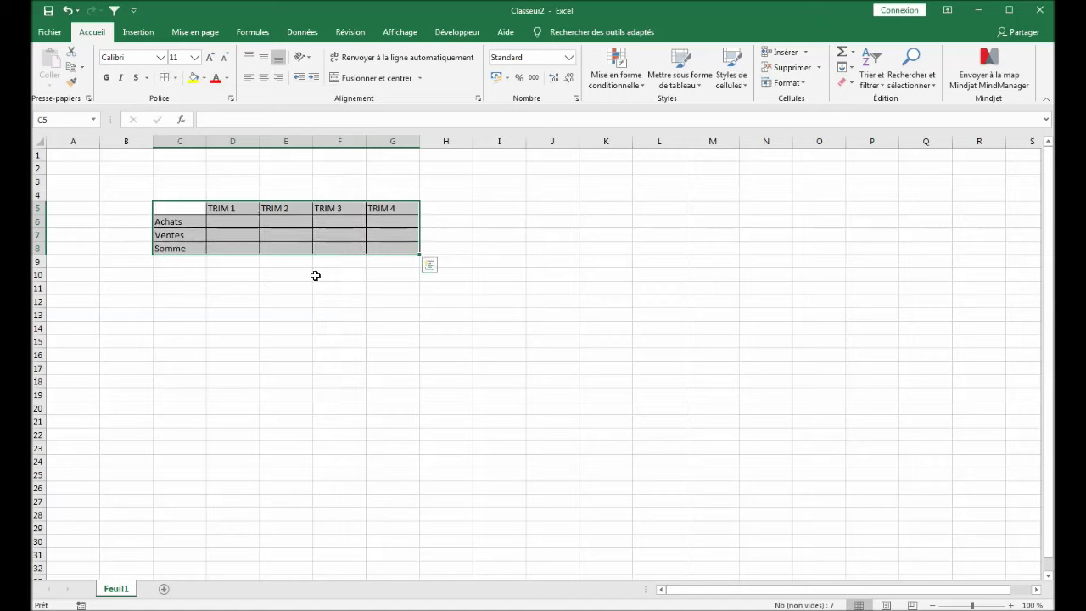
pyautogui.click(123, 280)
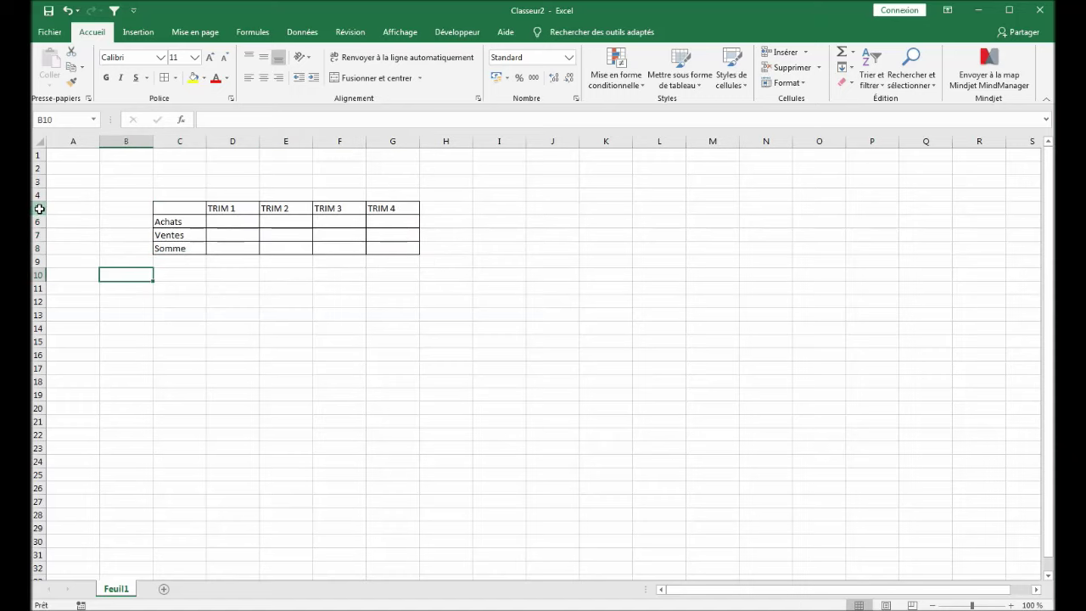
pyautogui.moveTo(39, 209); pyautogui.dragTo(37, 248)
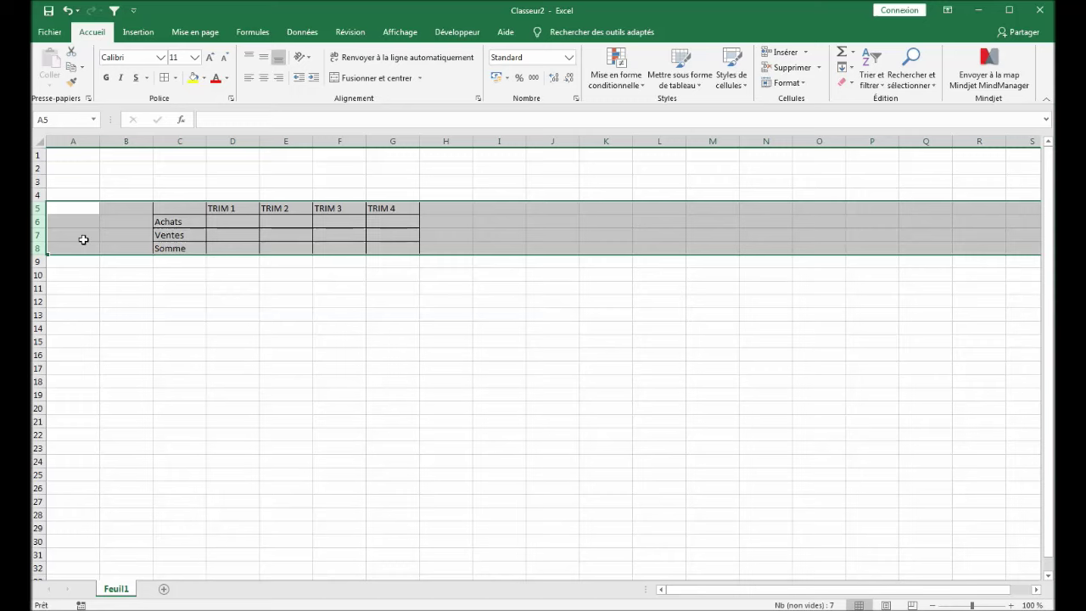
# Set the height of rows 5 to 8 to 20.
pyautogui.rightClick(83, 242)
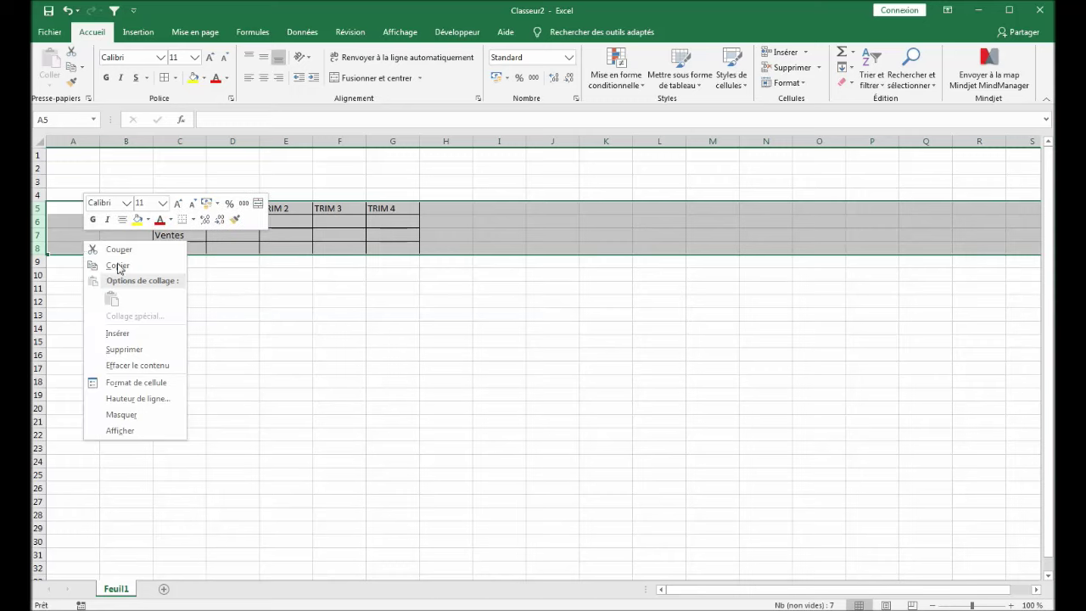
pyautogui.click(168, 398)
pyautogui.write('20')
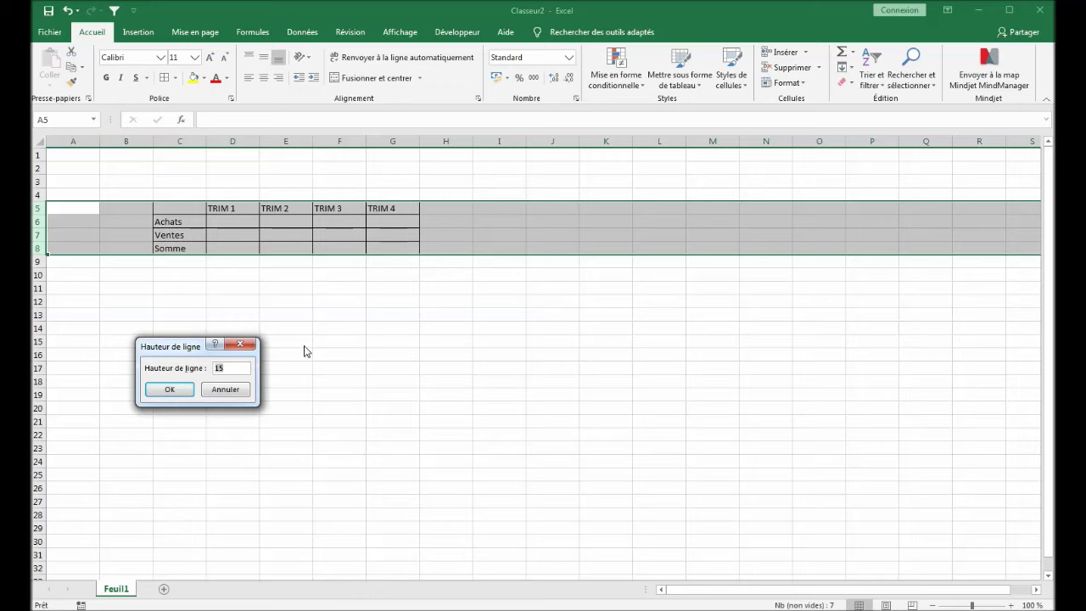
pyautogui.click(170, 390)
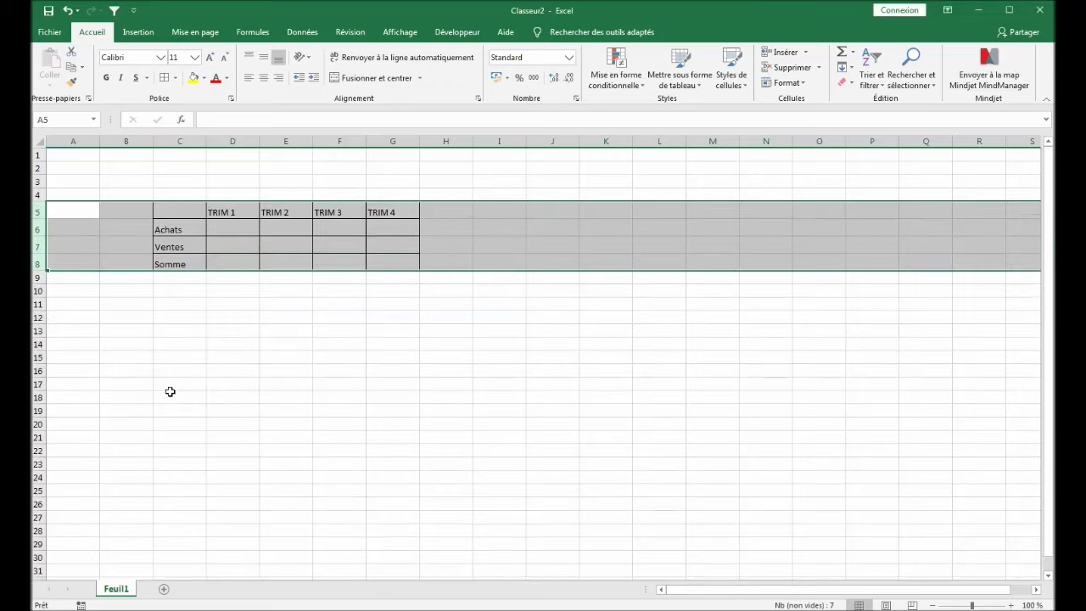
# Widen columns C through G to a width of 13.
pyautogui.moveTo(180, 142); pyautogui.dragTo(393, 148)
pyautogui.rightClick(391, 166)
pyautogui.press('Escape')
pyautogui.rightClick(390, 166)
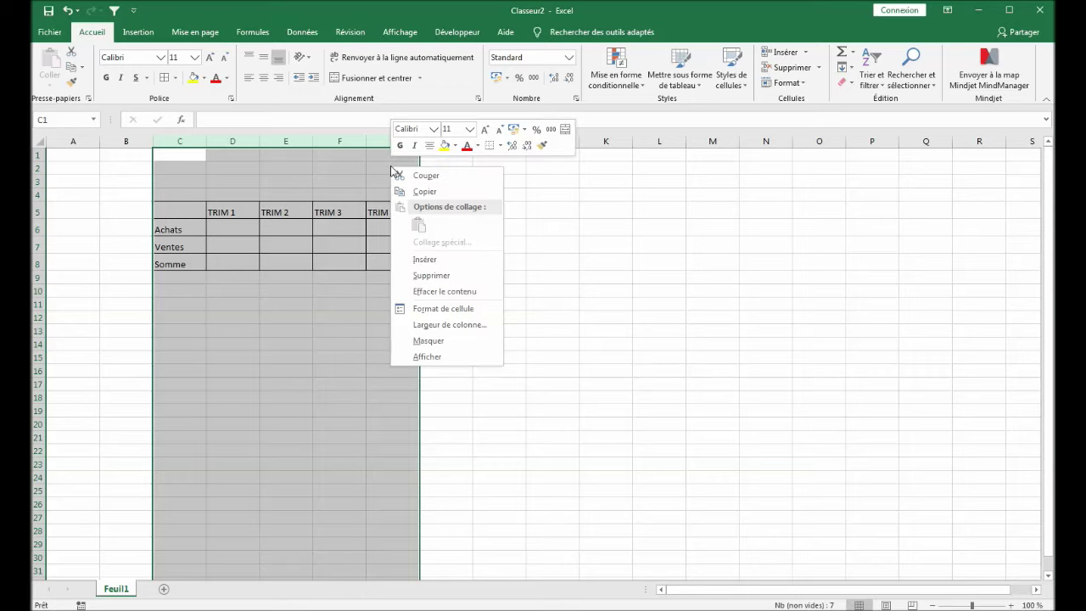
pyautogui.click(473, 325)
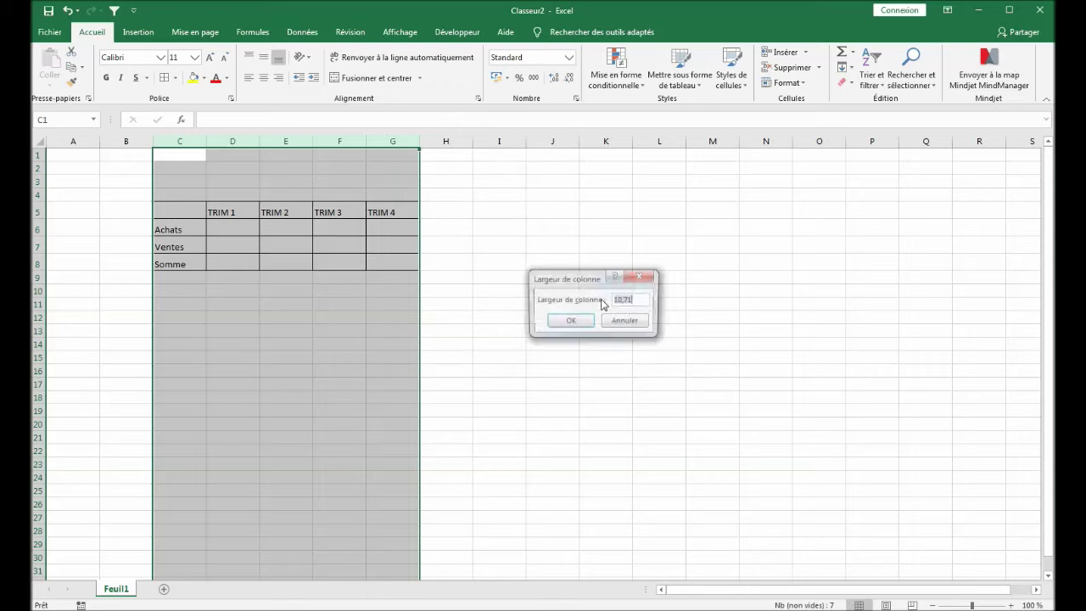
pyautogui.write('12')
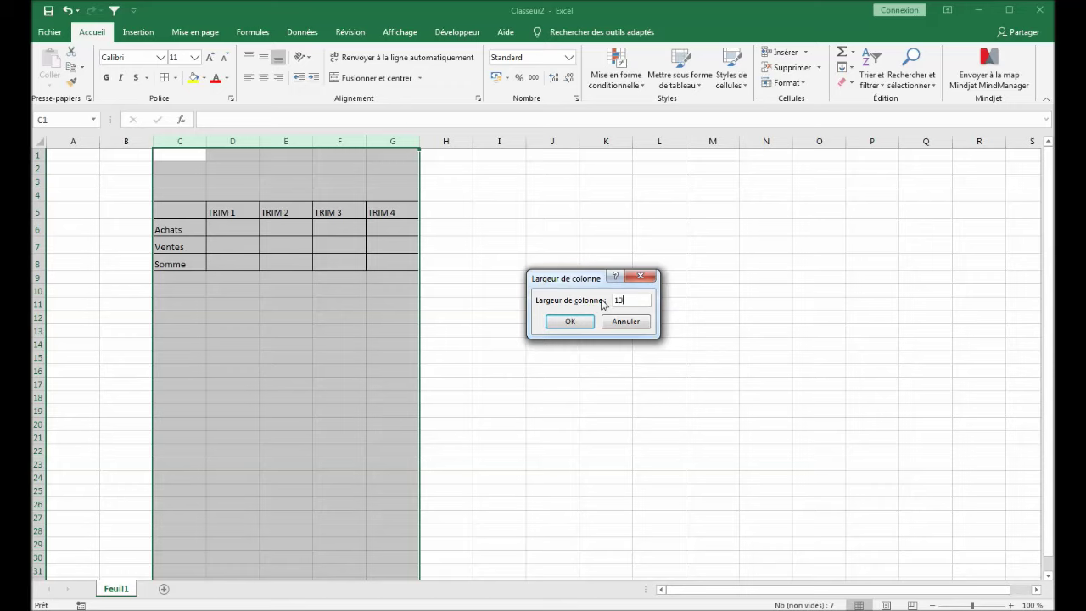
pyautogui.press('Return')
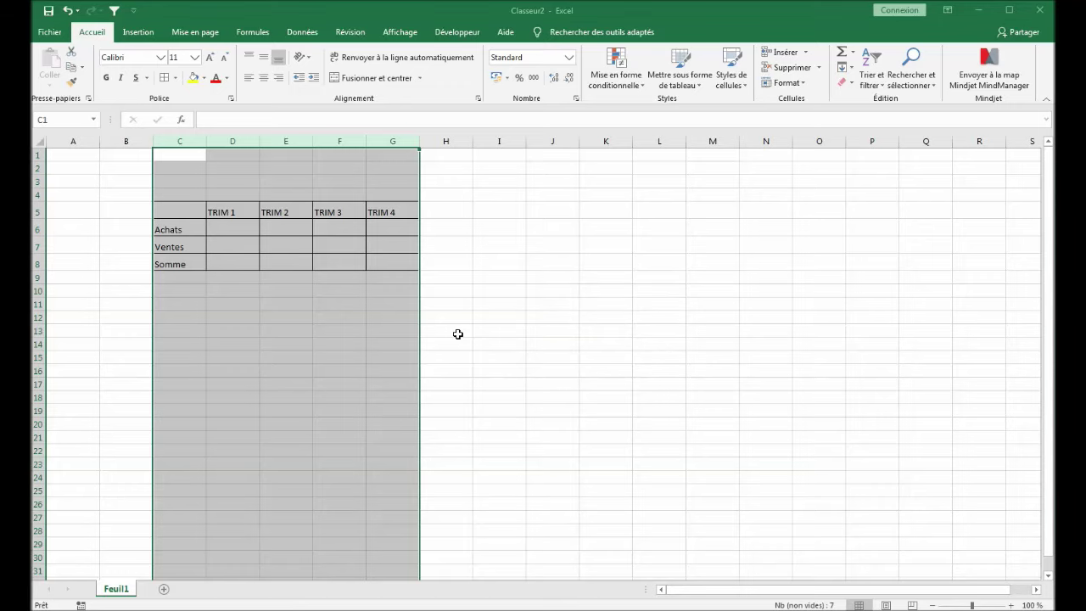
# Copy the C5:G8 table and add a new blank sheet, Feuil4.
pyautogui.click(342, 316)
pyautogui.moveTo(192, 212); pyautogui.dragTo(447, 265)
pyautogui.hotkey('ctrl', 'c')
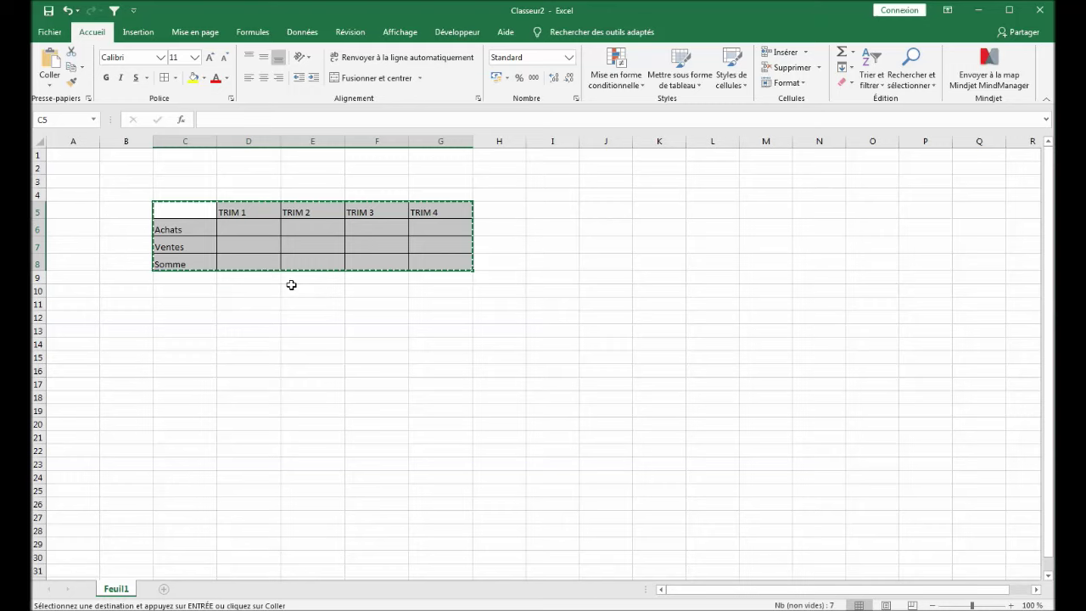
pyautogui.hotkey('shift', 'F11')
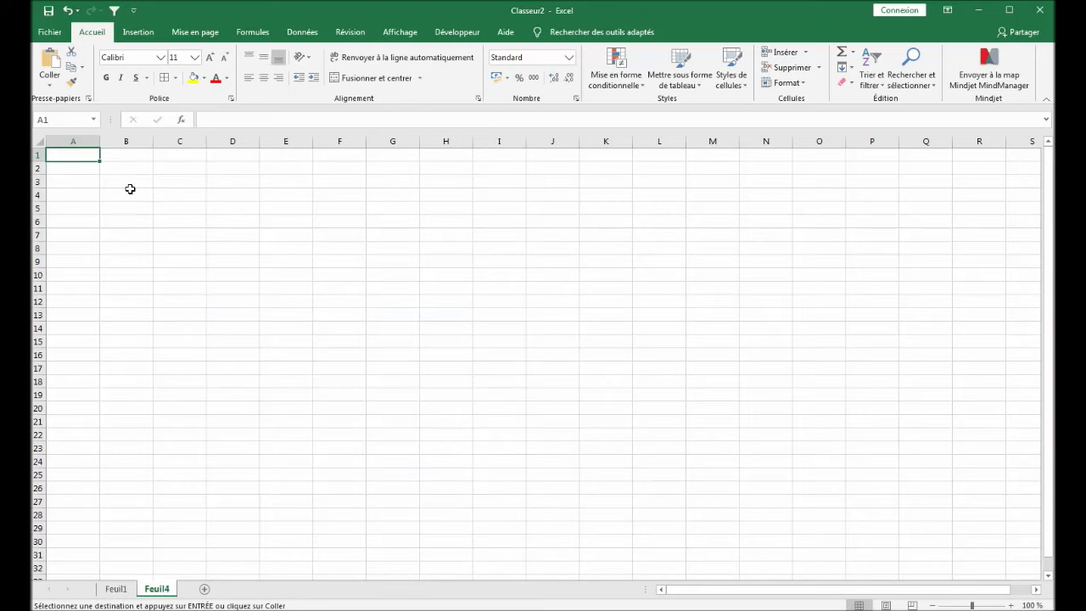
pyautogui.click(193, 151)
pyautogui.click(116, 589)
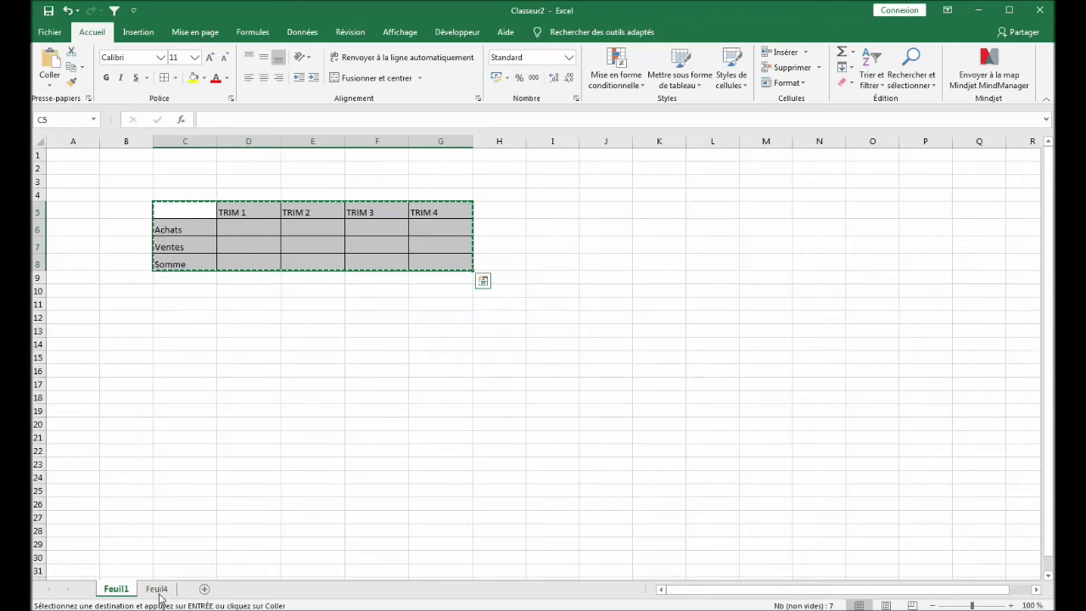
# Paste the copied TRIM table at C5 on Feuil4.
pyautogui.hotkey('ctrl', 'pagedown')
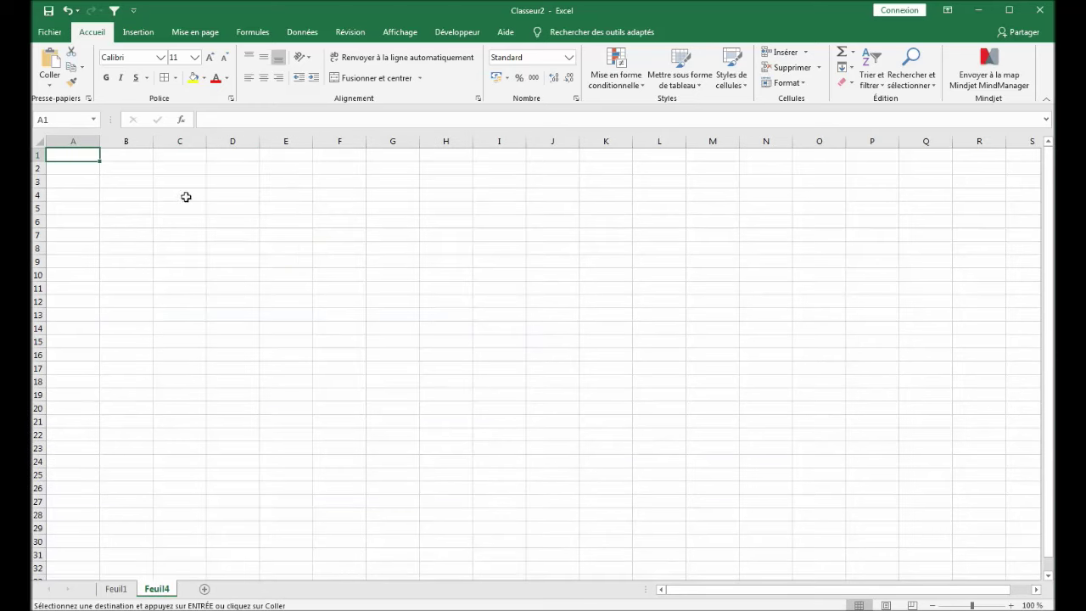
pyautogui.click(178, 209)
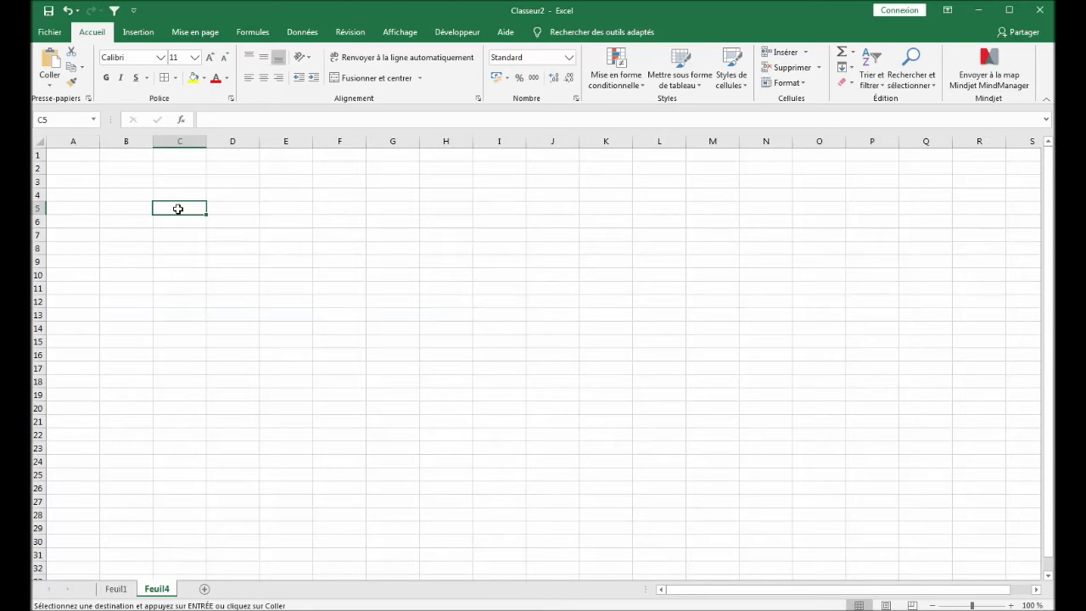
pyautogui.hotkey('ctrl', 'v')
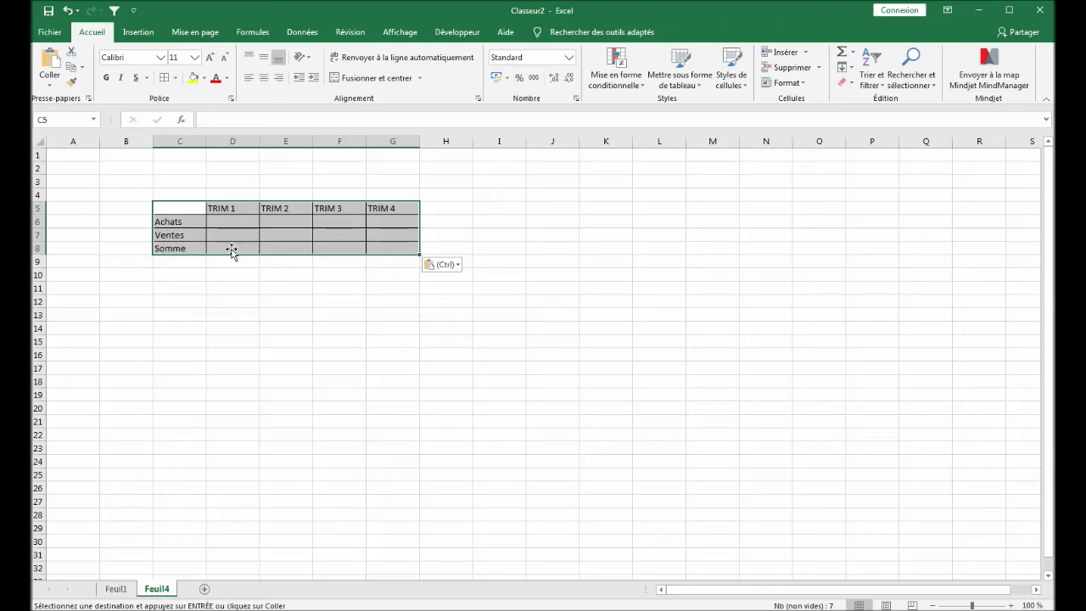
pyautogui.click(119, 589)
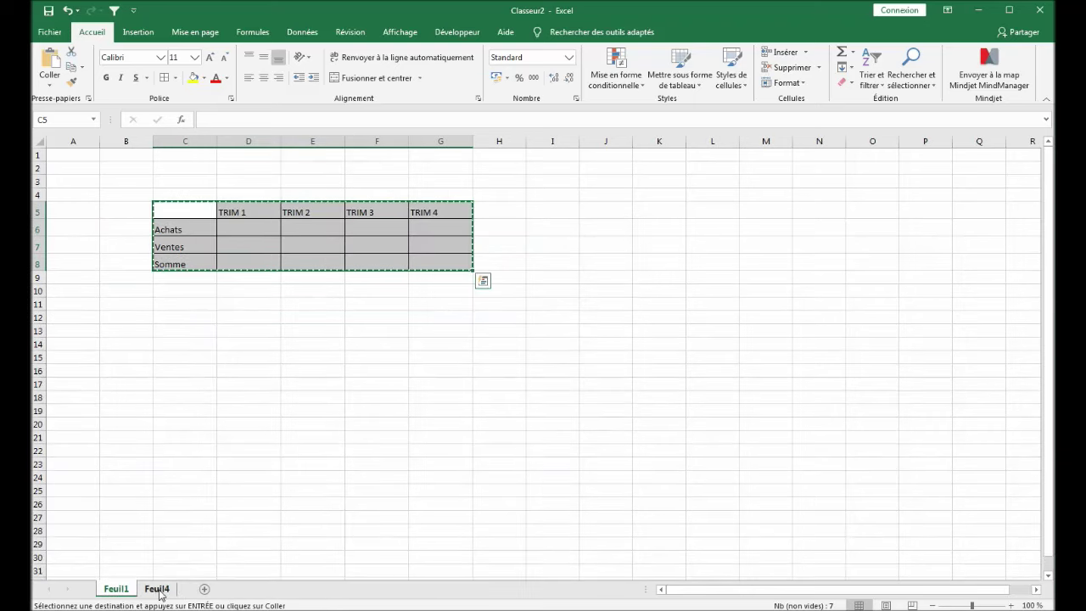
pyautogui.hotkey('ctrl', 'pagedown')
# Undo the paste on Feuil4 and return to Feuil1's original table.
pyautogui.click(242, 379)
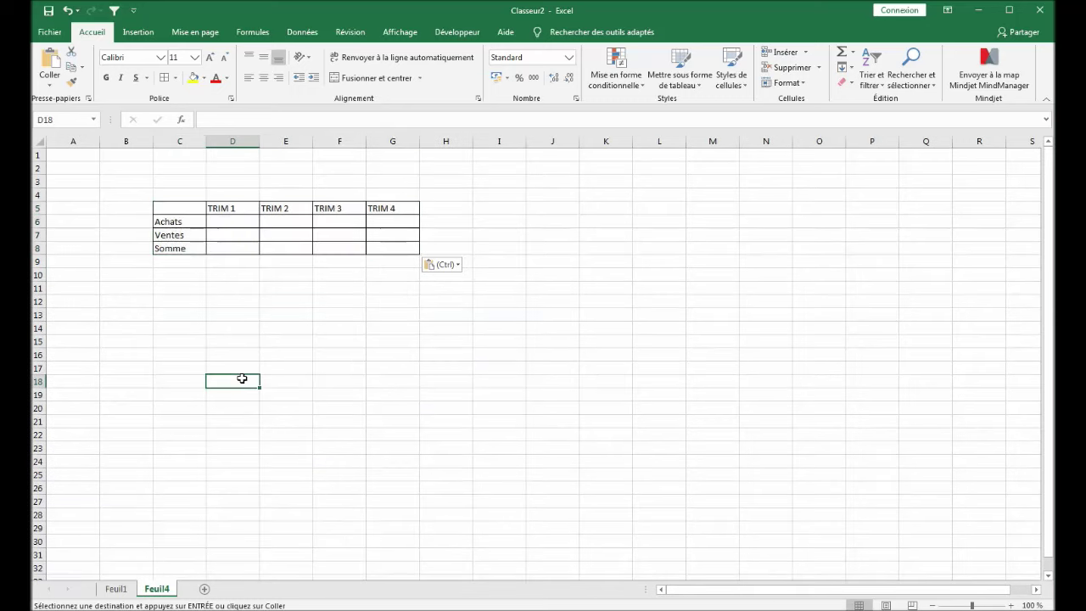
pyautogui.hotkey('ctrl', 'z')
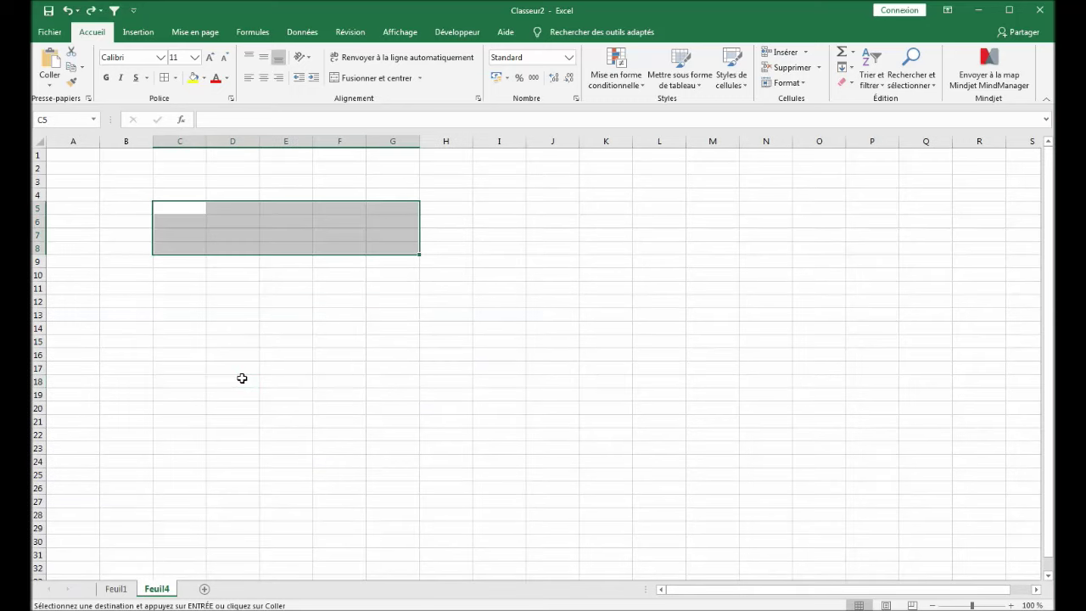
pyautogui.click(116, 589)
pyautogui.click(161, 591)
pyautogui.hotkey('ctrl', 'pageup')
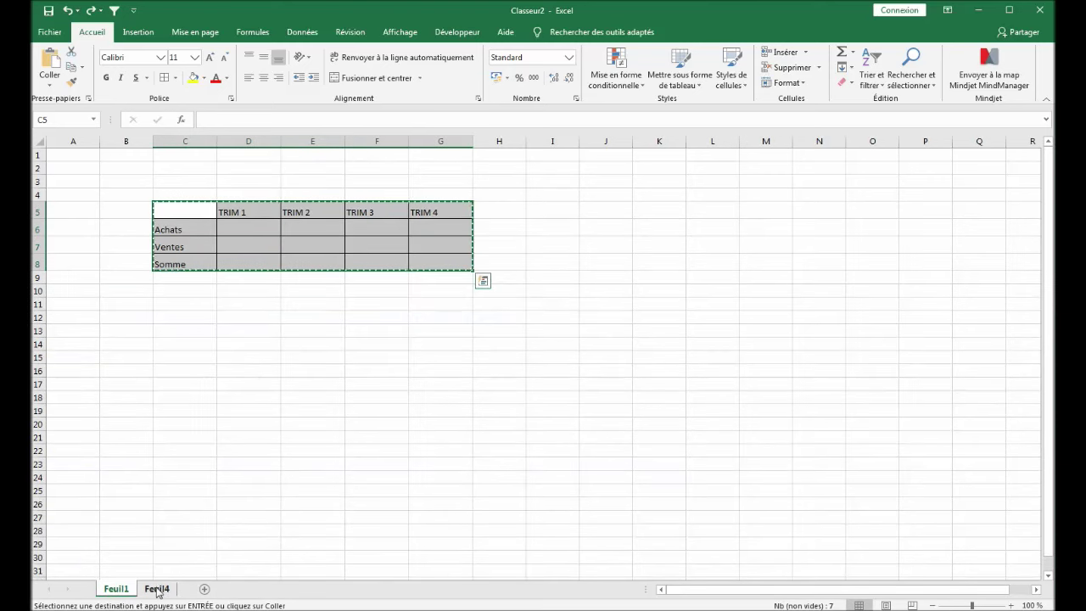
# Clear the table's contents and leftover borders from Feuil1.
pyautogui.click(179, 451)
pyautogui.moveTo(178, 213)
pyautogui.mouseDown()
pyautogui.moveTo(452, 262)
pyautogui.moveTo(458, 278)
pyautogui.mouseUp()
pyautogui.press('Return')
pyautogui.click(249, 433)
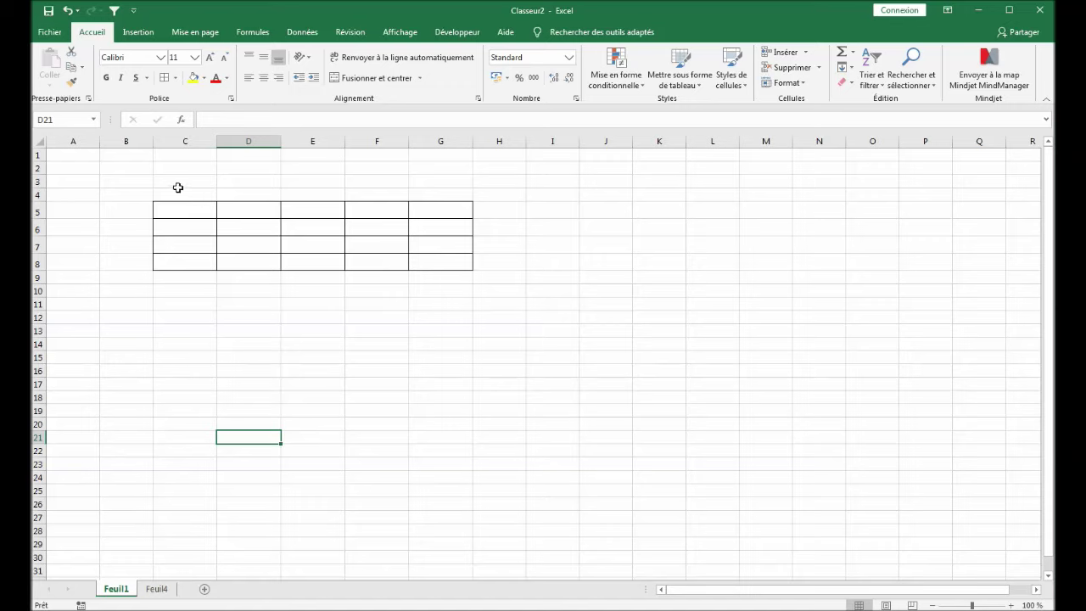
pyautogui.moveTo(176, 180)
pyautogui.mouseDown()
pyautogui.moveTo(472, 189)
pyautogui.moveTo(281, 412)
pyautogui.mouseUp()
pyautogui.click(285, 411)
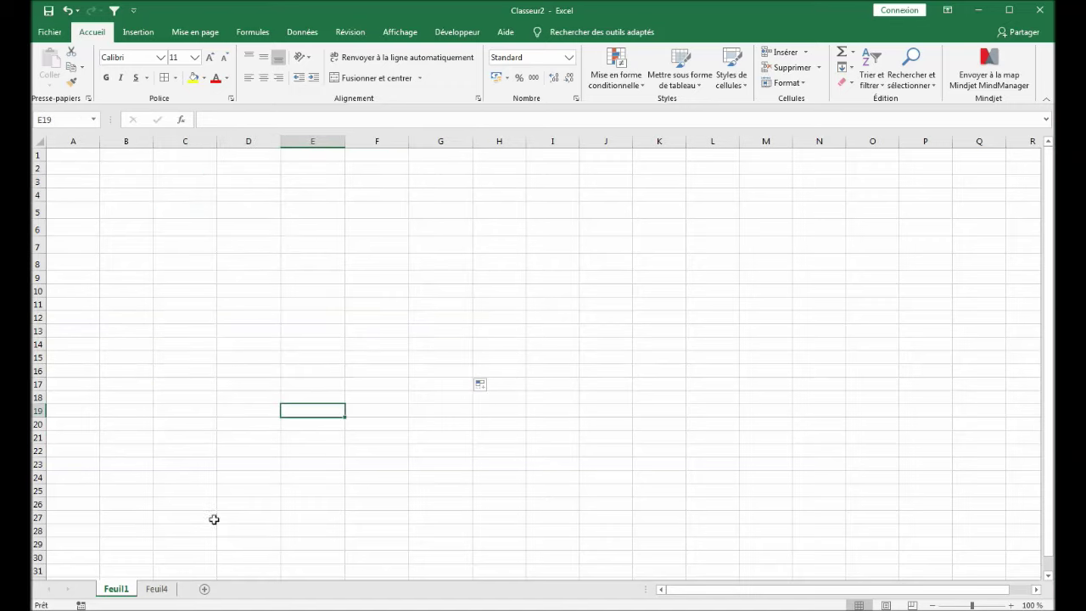
# Rename sheet Feuil1 to 2021 and Feuil4 to 2022.
pyautogui.click(174, 591)
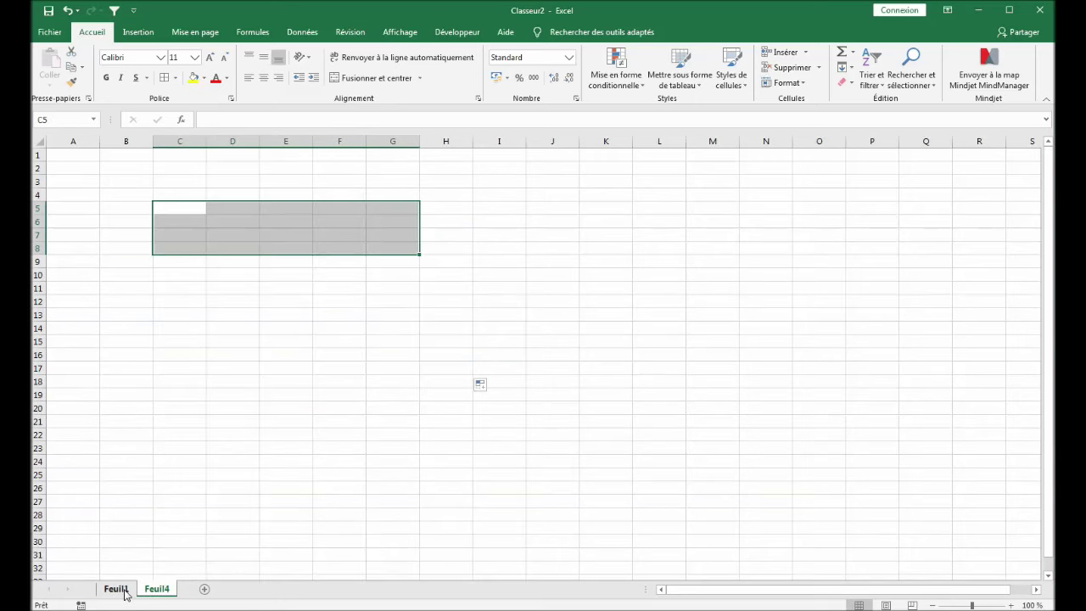
pyautogui.click(123, 594)
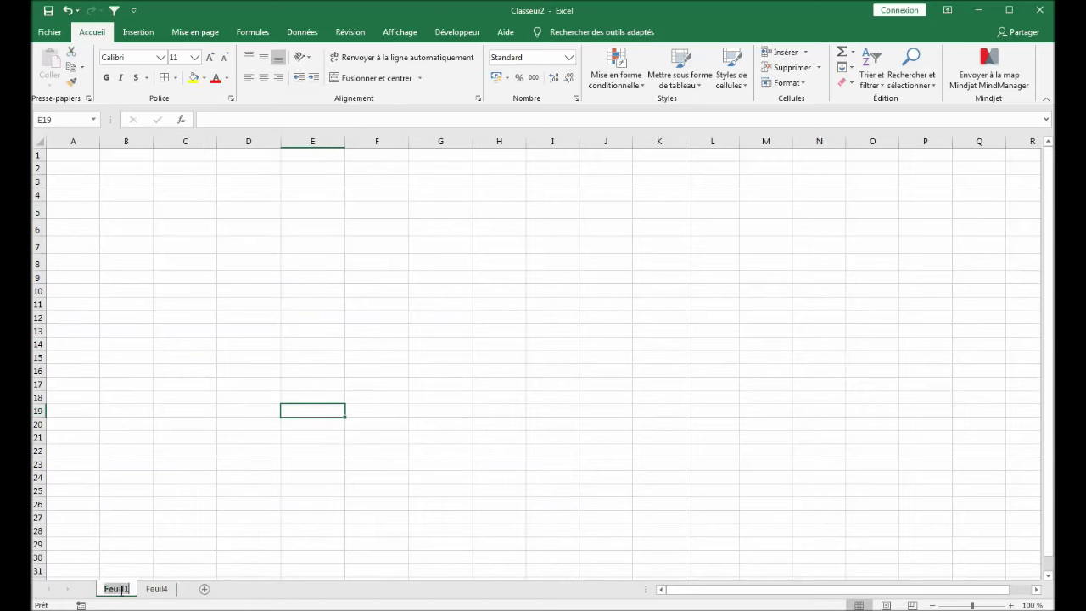
pyautogui.doubleClick(122, 592)
pyautogui.write('2021')
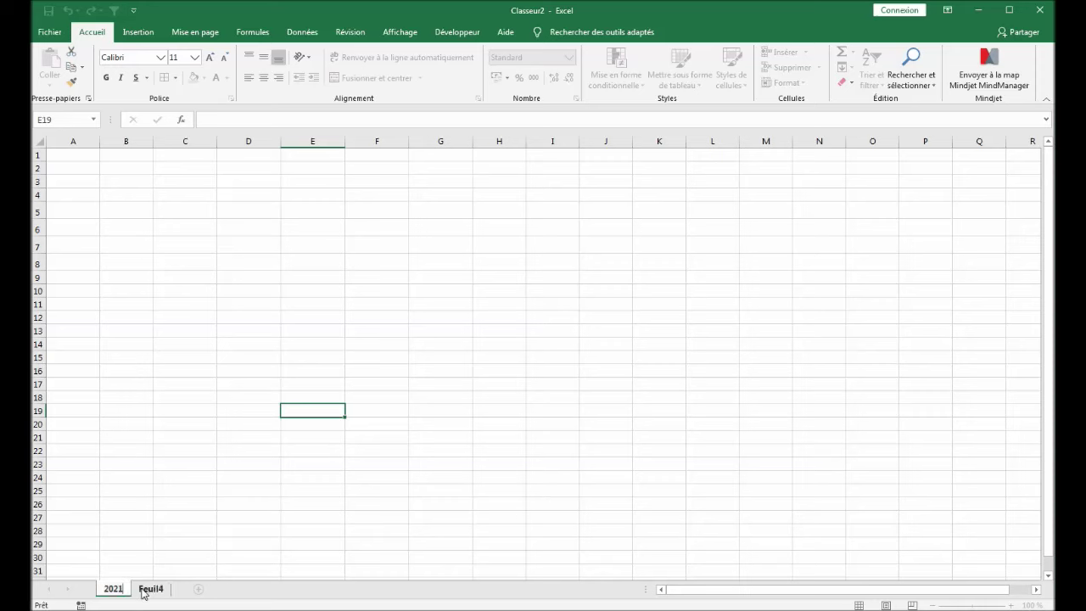
pyautogui.press('Return')
pyautogui.click(157, 592)
pyautogui.doubleClick(157, 589)
pyautogui.write('20')
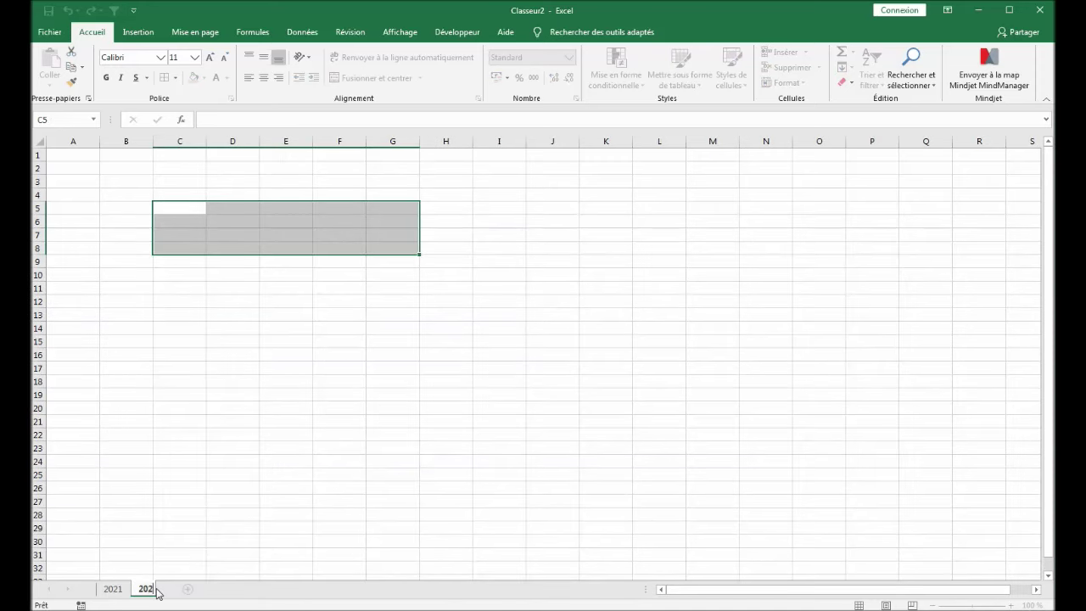
pyautogui.write('2')
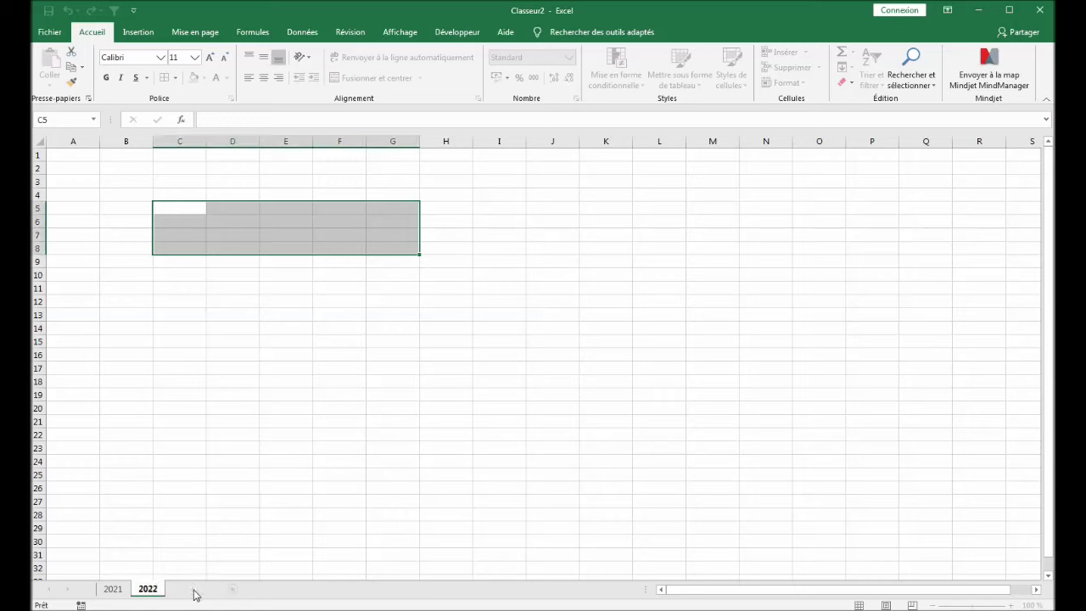
# Add two new sheets named 2023 and 2024, then return to 2021.
pyautogui.click(193, 589)
pyautogui.doubleClick(185, 589)
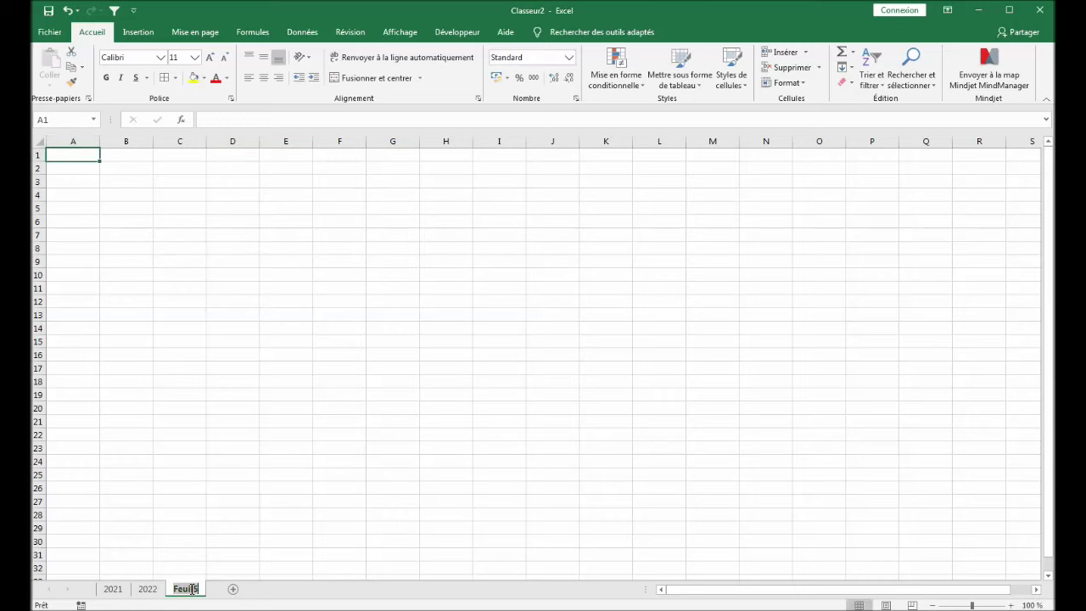
pyautogui.write('2023')
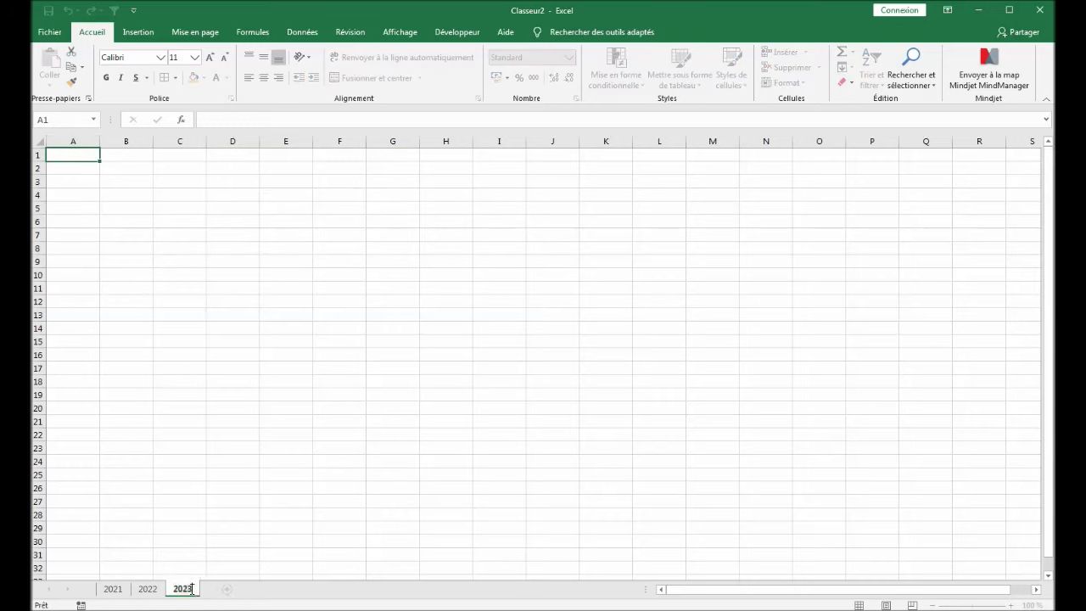
pyautogui.click(233, 593)
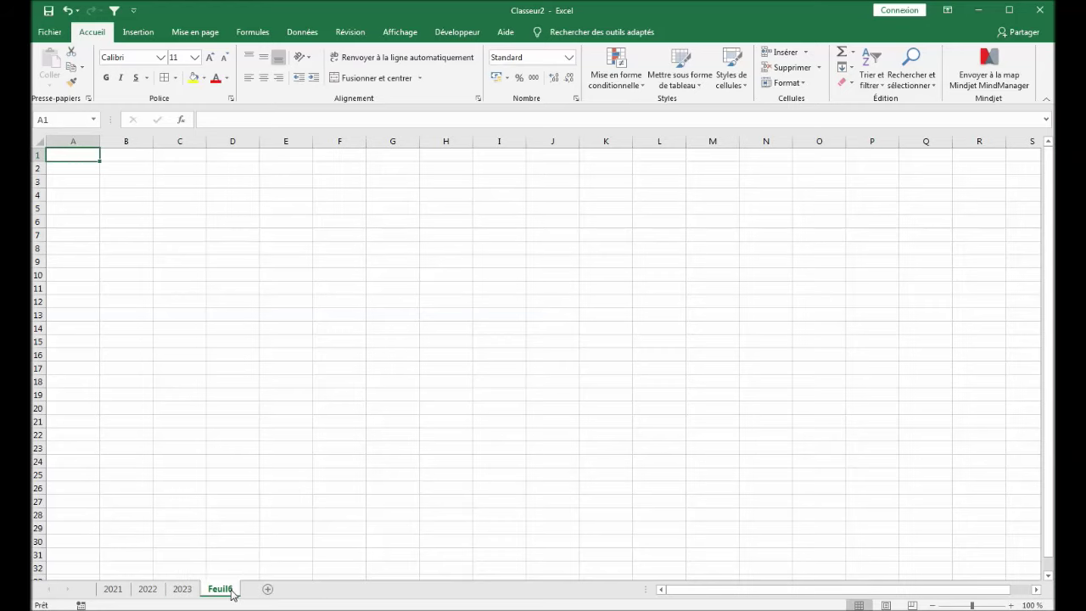
pyautogui.doubleClick(232, 589)
pyautogui.write('2024')
pyautogui.press('Return')
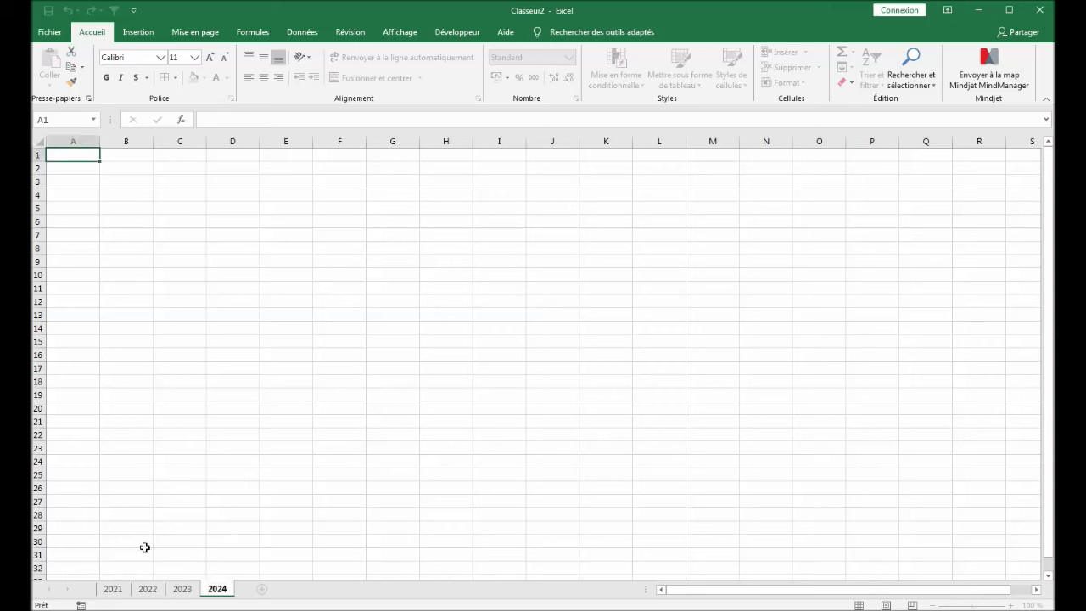
pyautogui.click(112, 589)
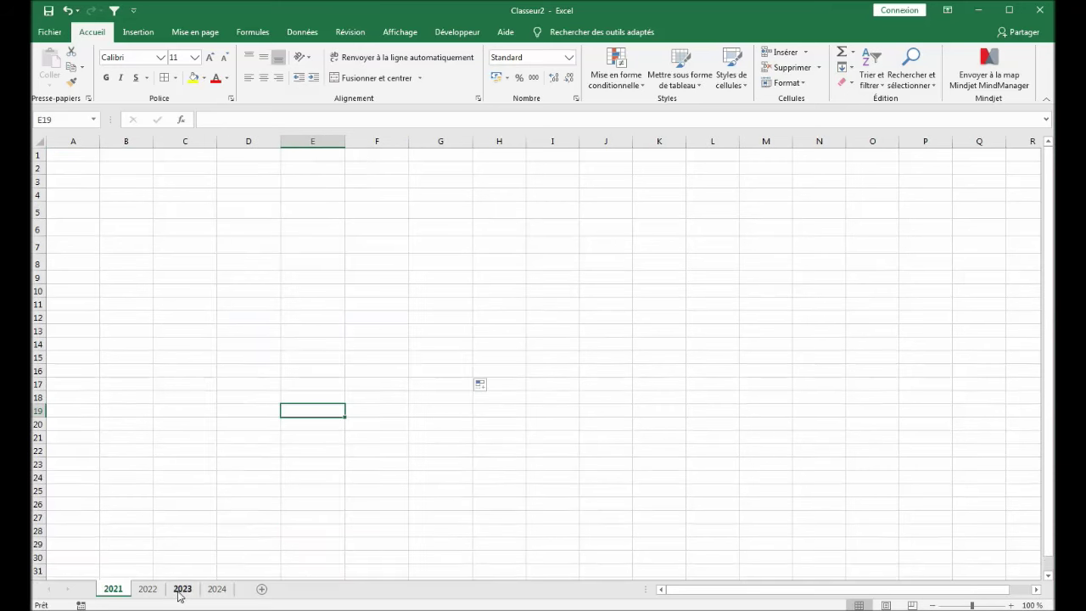
# Check sheets 2022 and 2023, then group sheets 2021 through 2024 together.
pyautogui.click(154, 589)
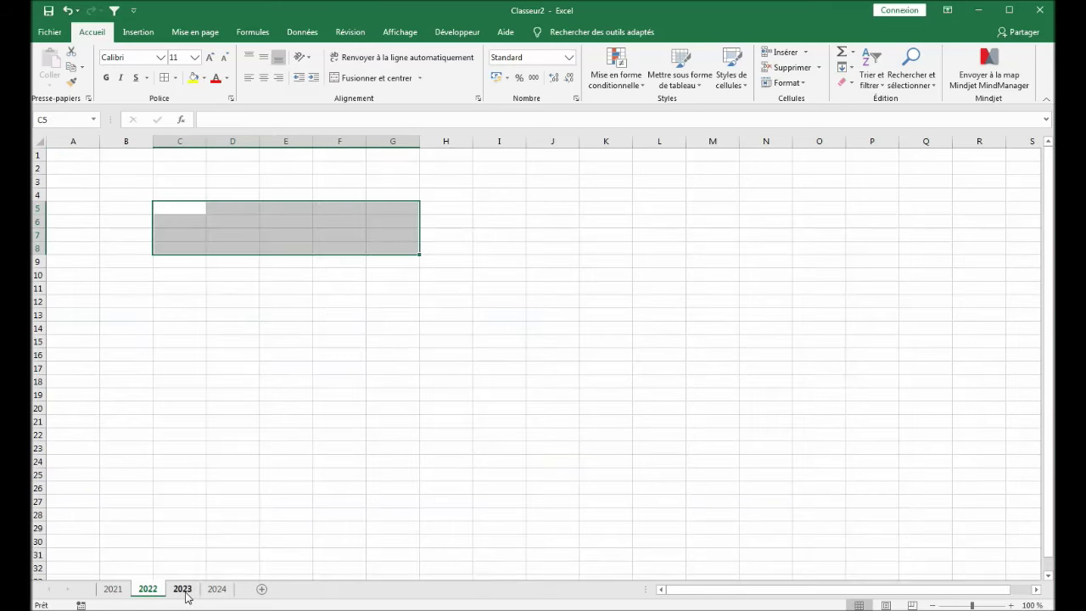
pyautogui.click(184, 207)
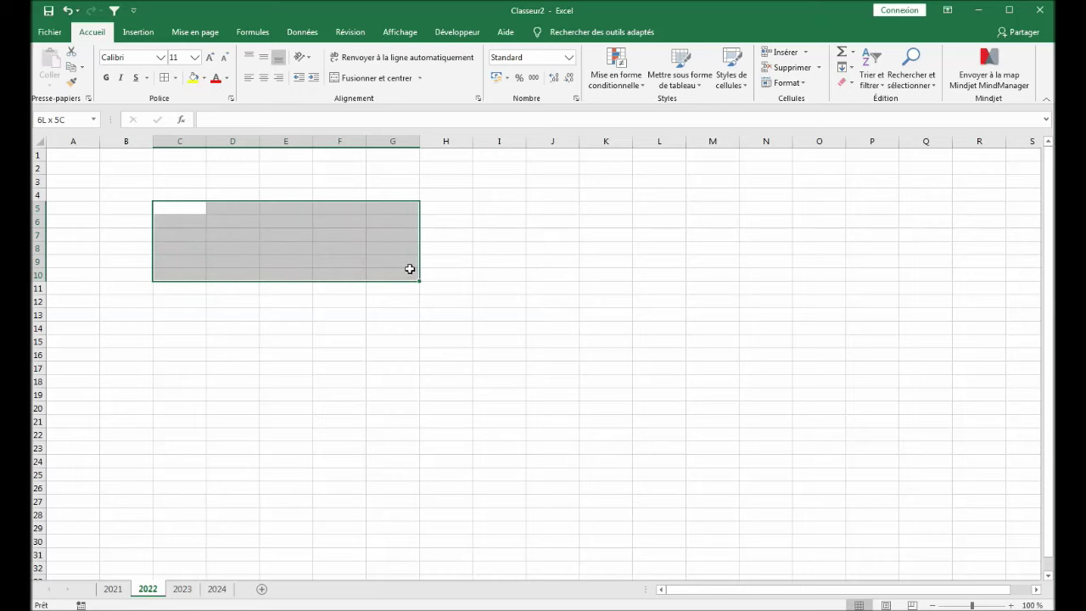
pyautogui.moveTo(400, 276); pyautogui.dragTo(406, 259)
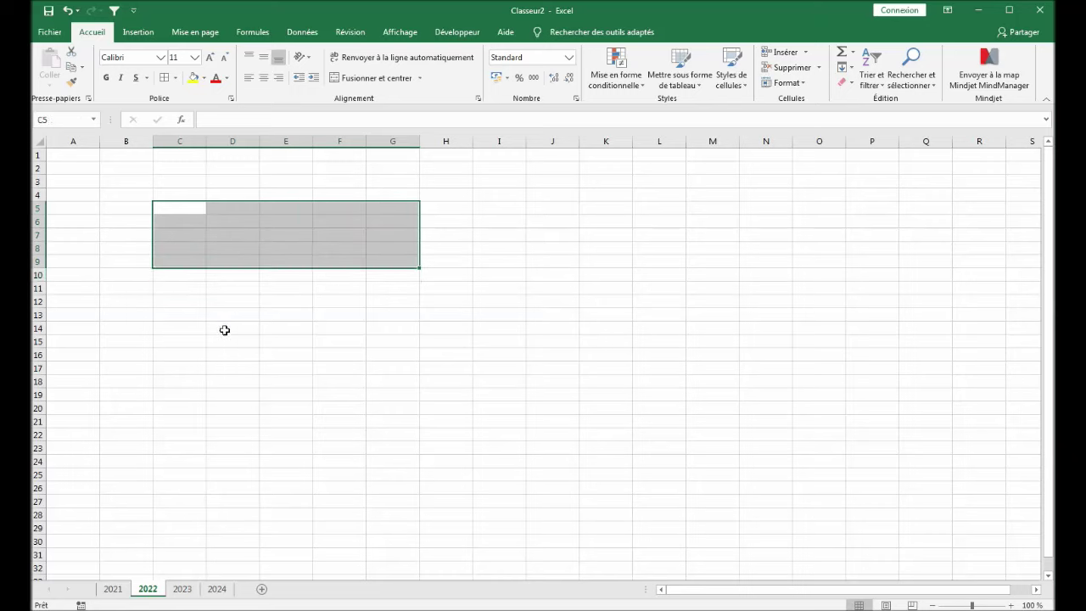
pyautogui.click(194, 591)
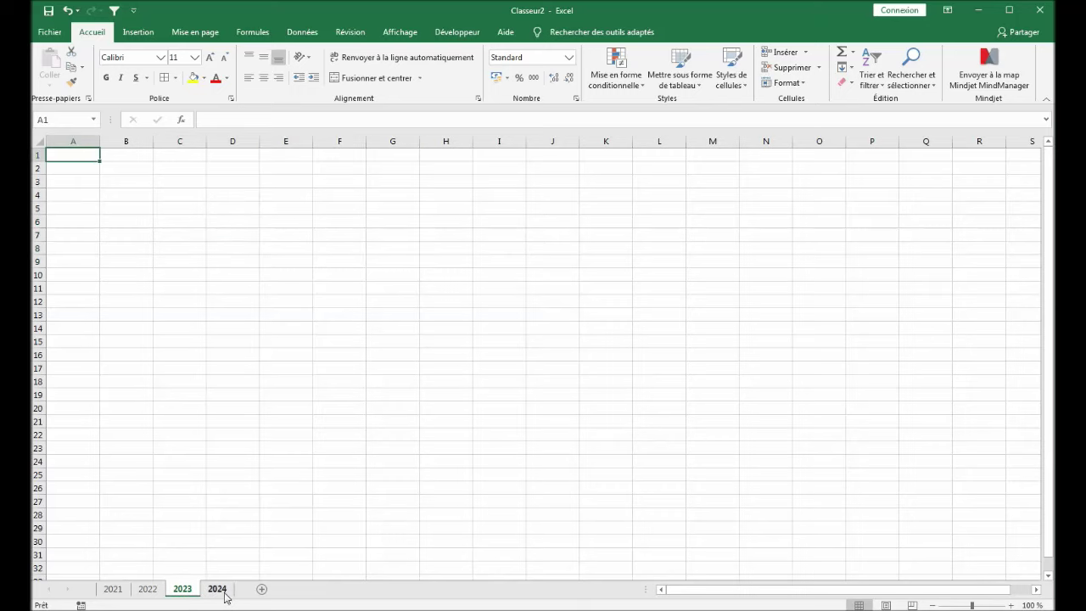
pyautogui.click(118, 592)
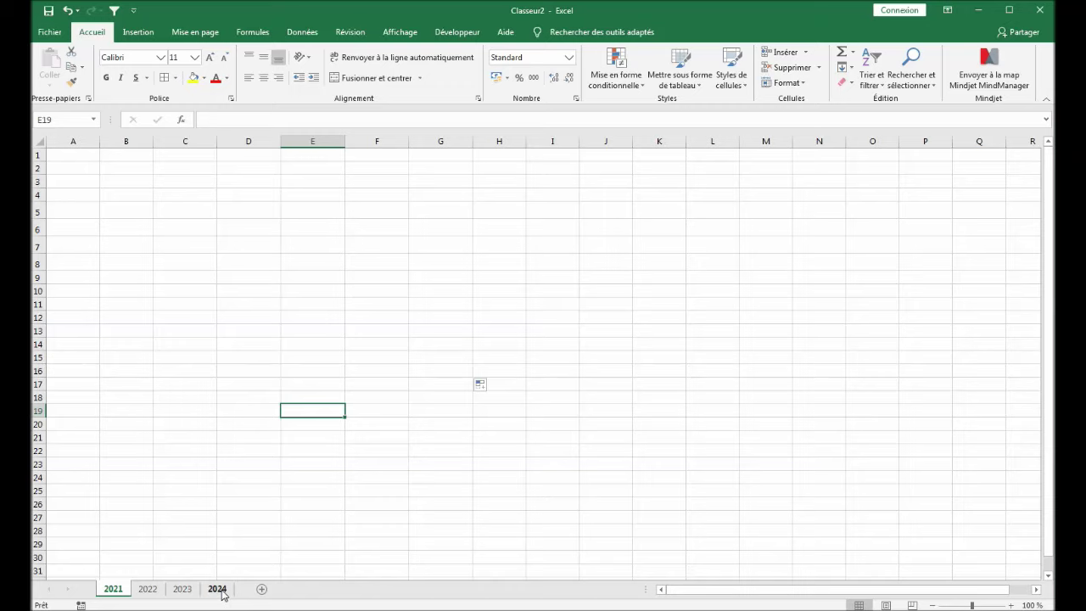
pyautogui.keyDown('shift'); pyautogui.click(221, 592); pyautogui.keyUp('shift')
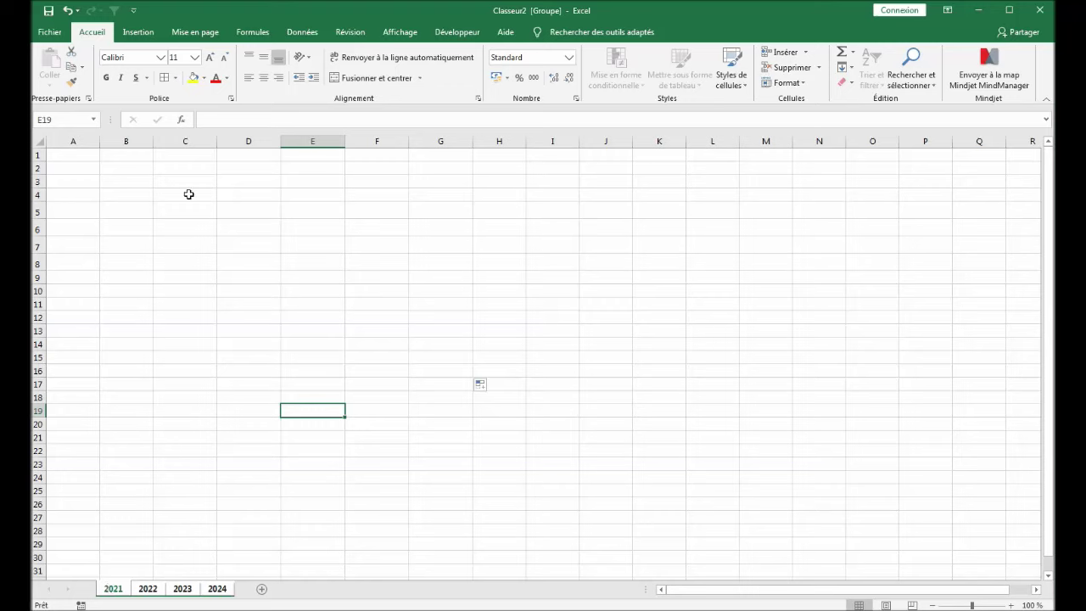
# Enter TRIM 1 in C4 and fill TRIM 2 to TRIM 4 across row 4.
pyautogui.click(188, 195)
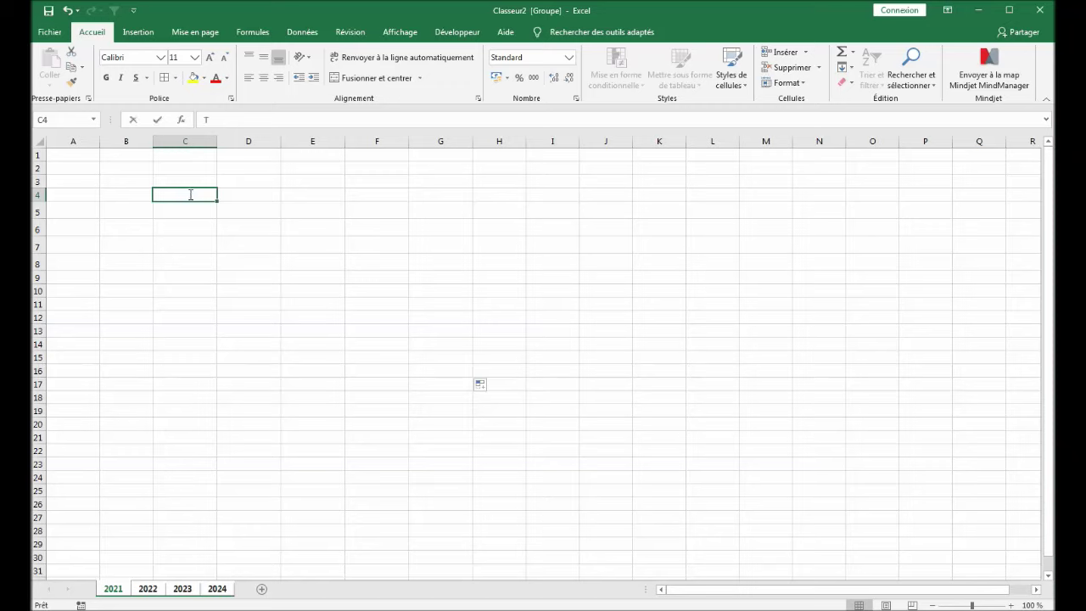
pyautogui.write('Tri')
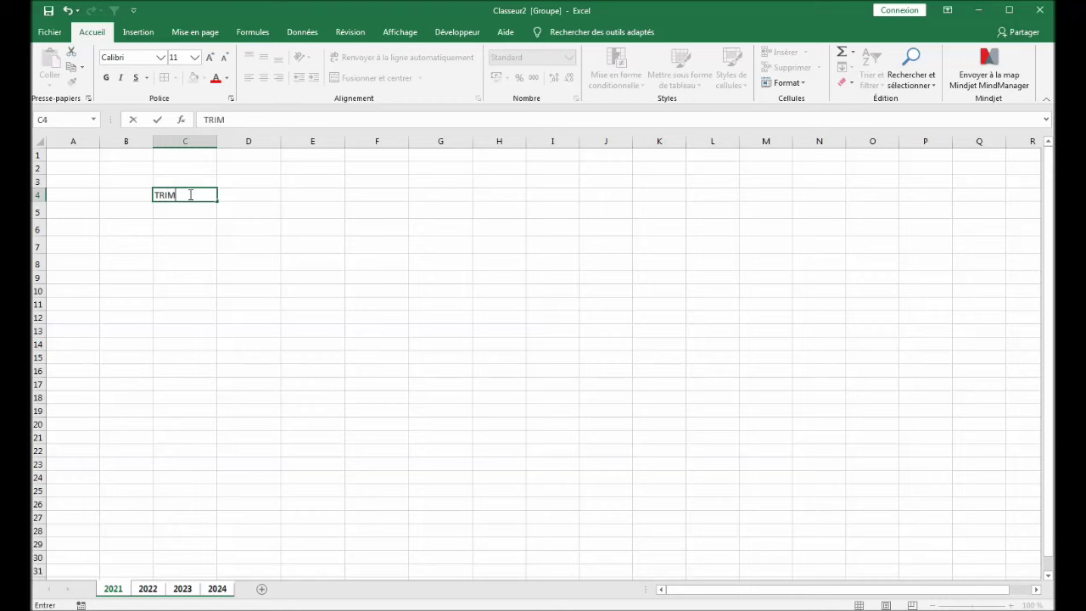
pyautogui.click(232, 225)
pyautogui.click(204, 198)
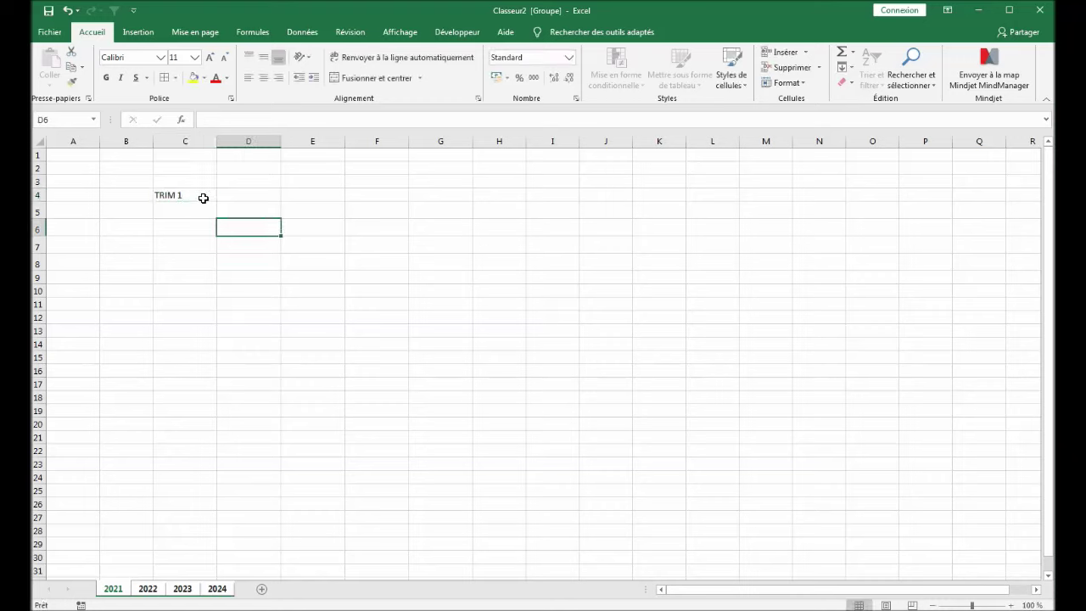
pyautogui.moveTo(219, 200); pyautogui.dragTo(395, 198)
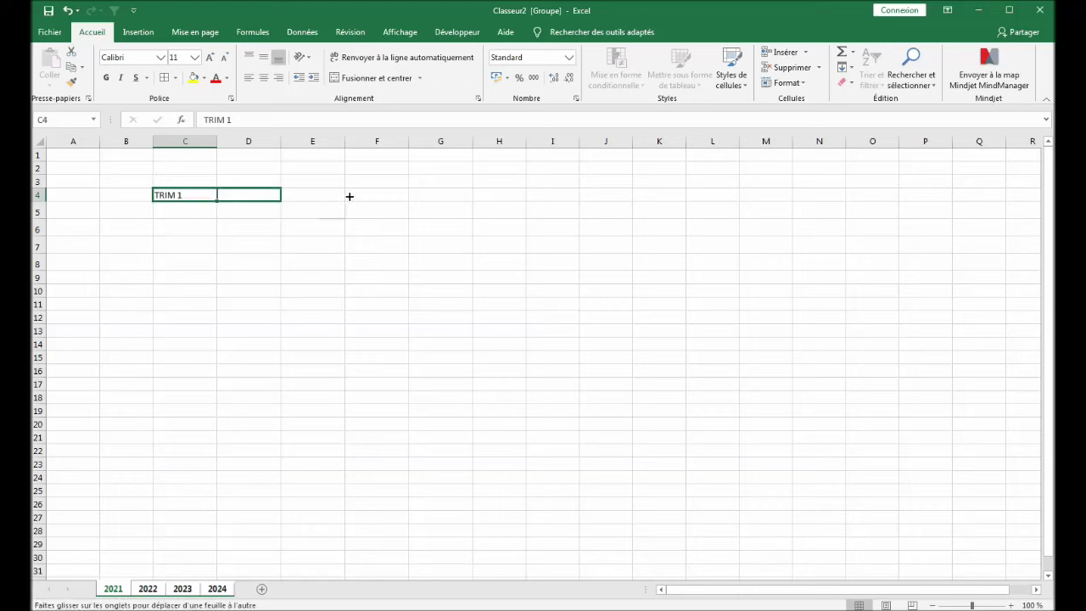
# Label B5, B6 and B7 as Achats, Ventes and Somme.
pyautogui.click(138, 217)
pyautogui.write('Achats')
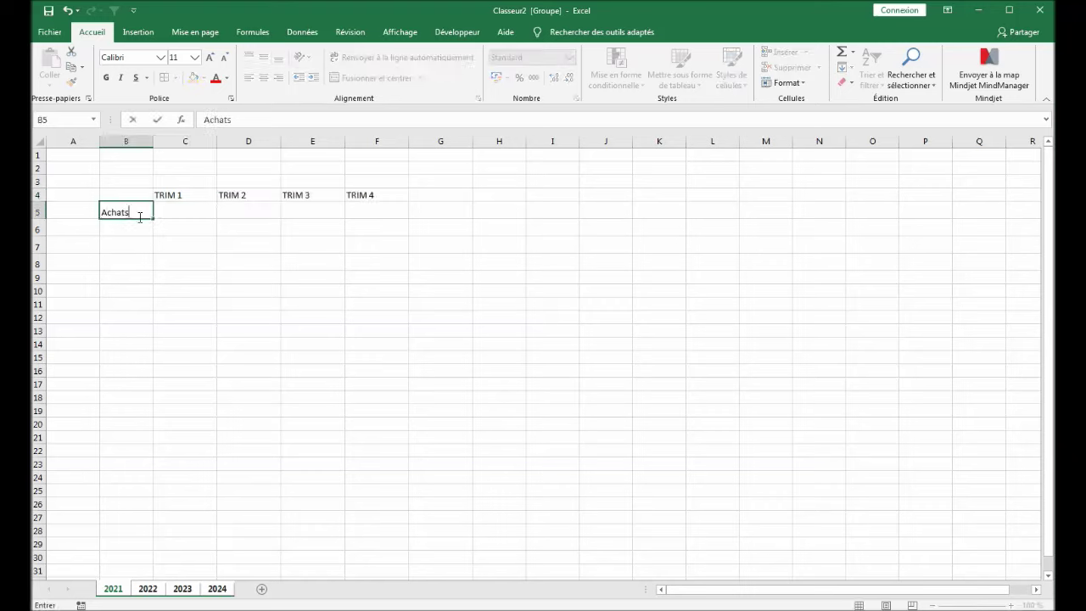
pyautogui.press('Return')
pyautogui.write('Vent')
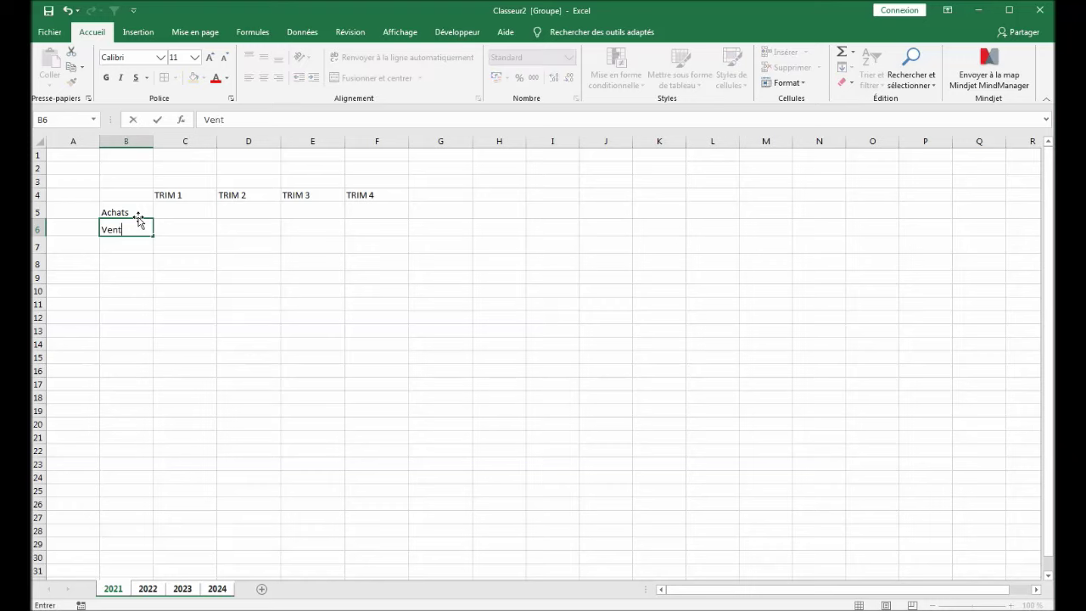
pyautogui.write('es')
pyautogui.press('Return')
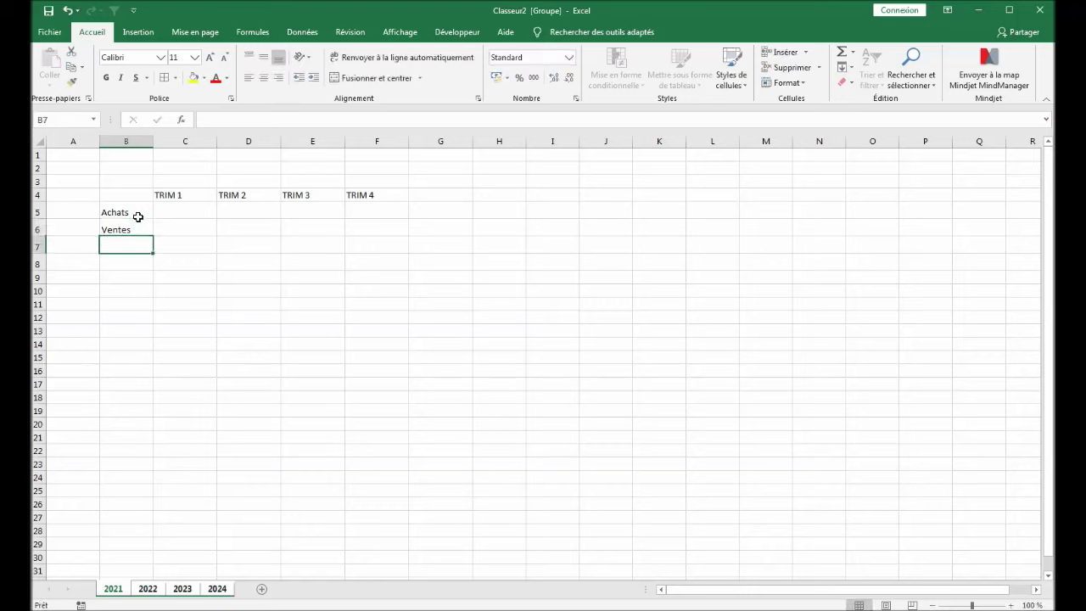
pyautogui.write('Somme')
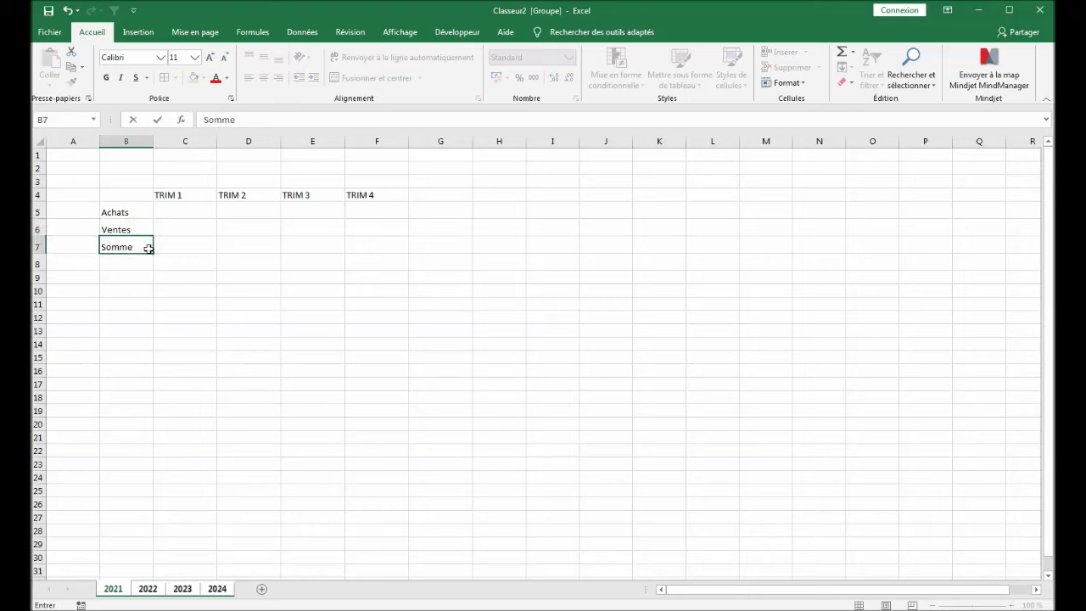
pyautogui.click(154, 280)
# Apply all borders to the B4:F7 table.
pyautogui.moveTo(127, 195); pyautogui.dragTo(386, 246)
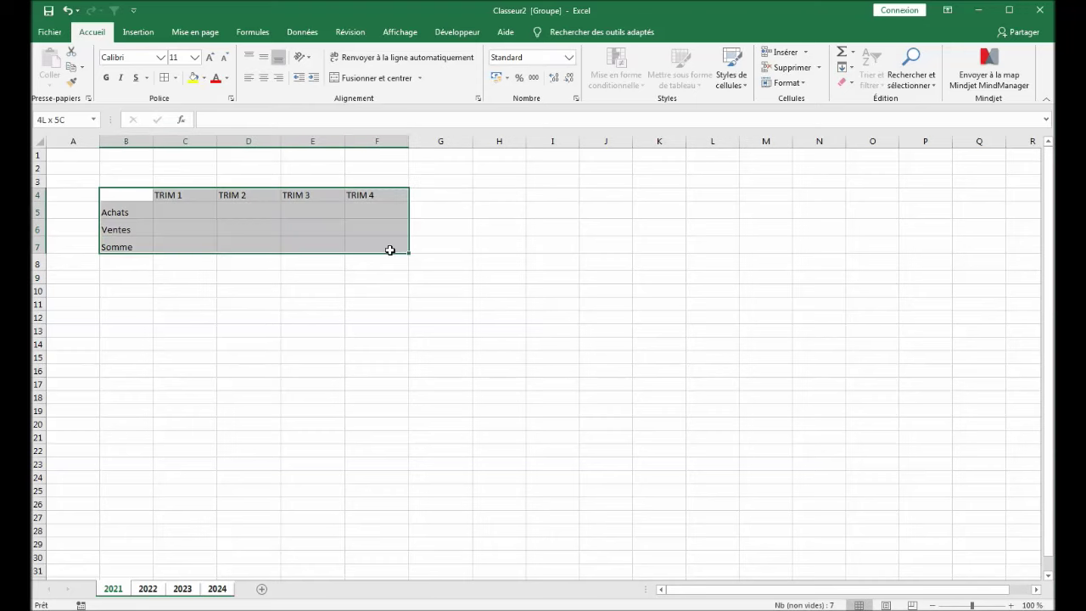
pyautogui.click(164, 77)
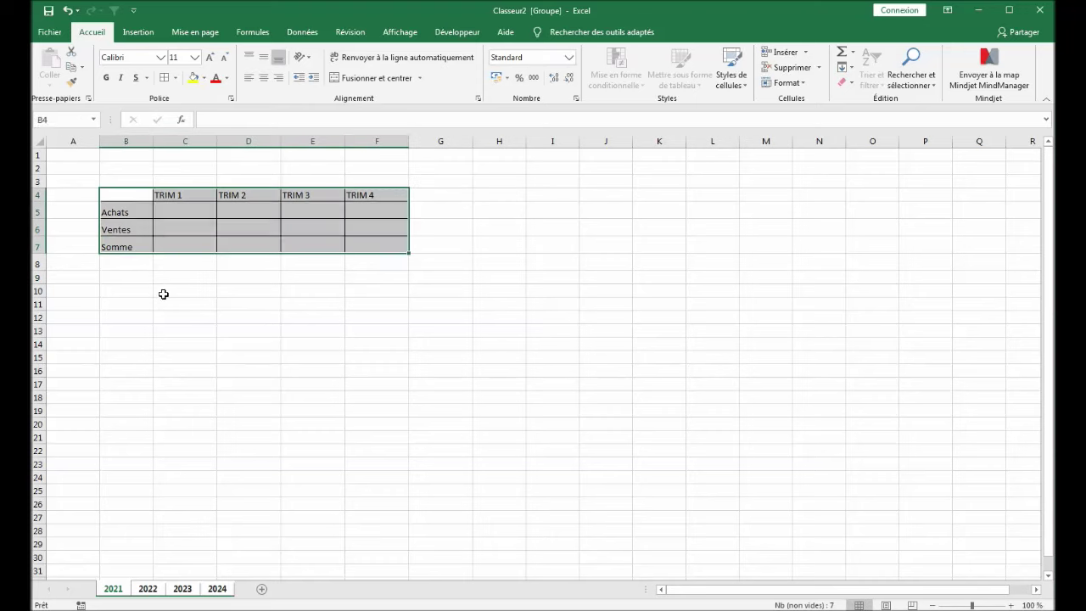
pyautogui.click(163, 293)
pyautogui.moveTo(38, 195); pyautogui.dragTo(41, 247)
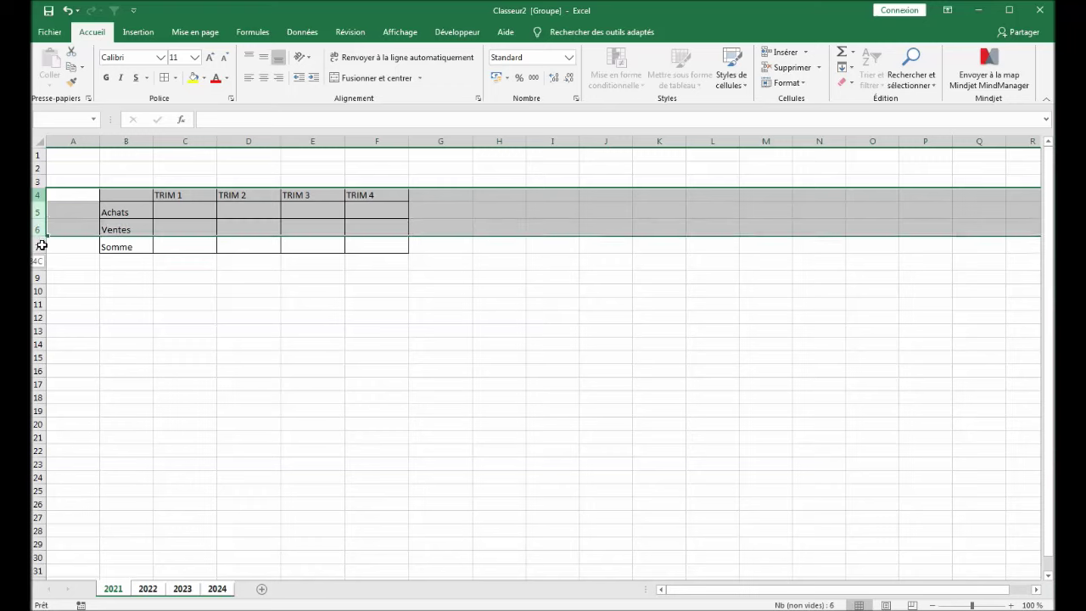
# Set the height of rows 4 to 7 to 25.
pyautogui.rightClick(69, 240)
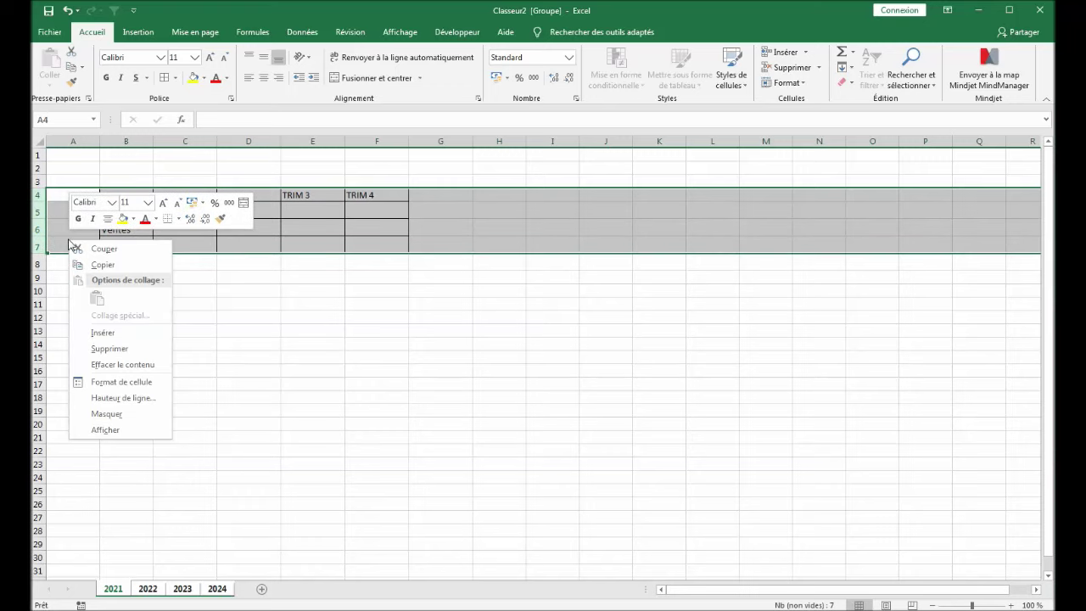
pyautogui.click(136, 398)
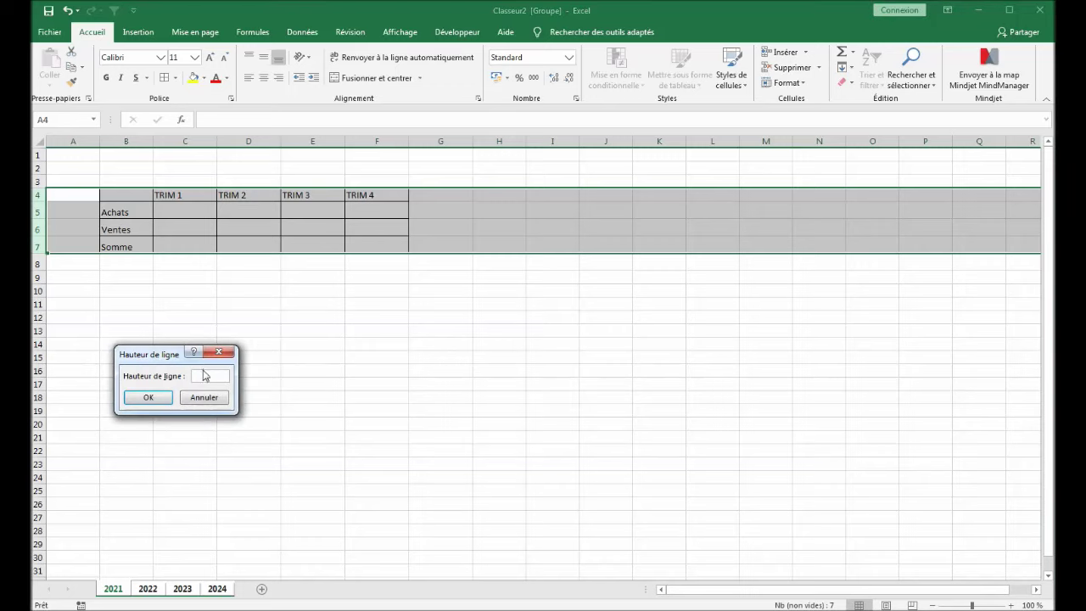
pyautogui.write('25')
pyautogui.press('Return')
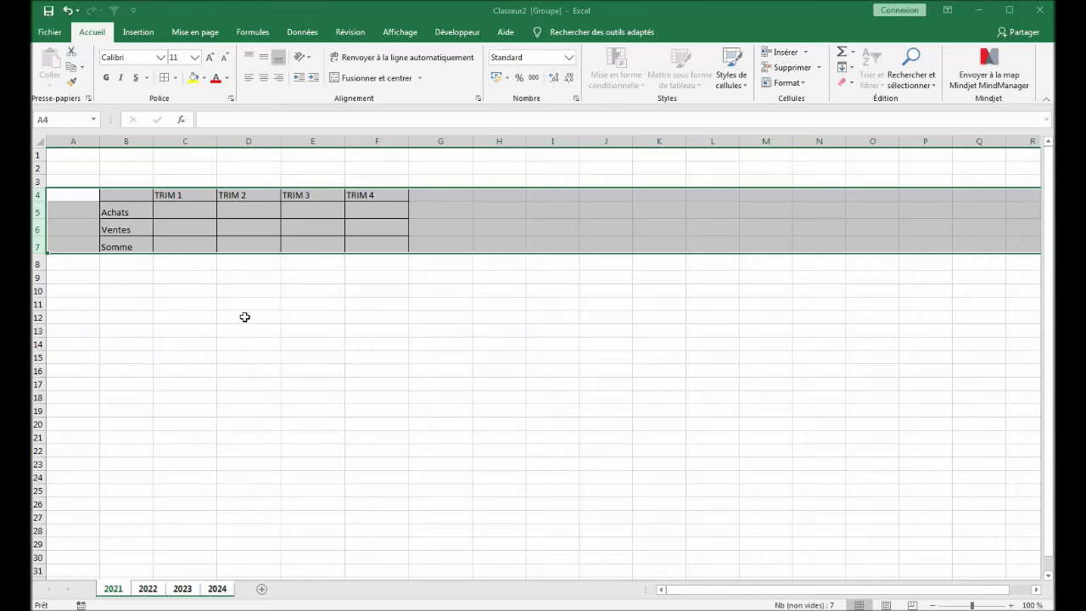
# Widen columns B through F to a width of 16.
pyautogui.moveTo(127, 141); pyautogui.dragTo(386, 154)
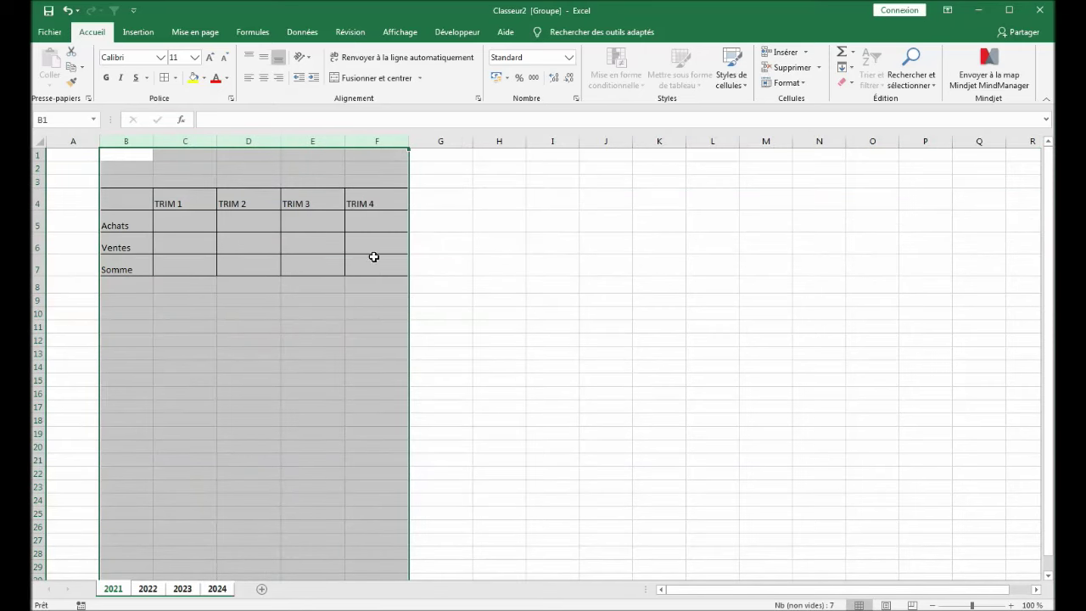
pyautogui.rightClick(360, 229)
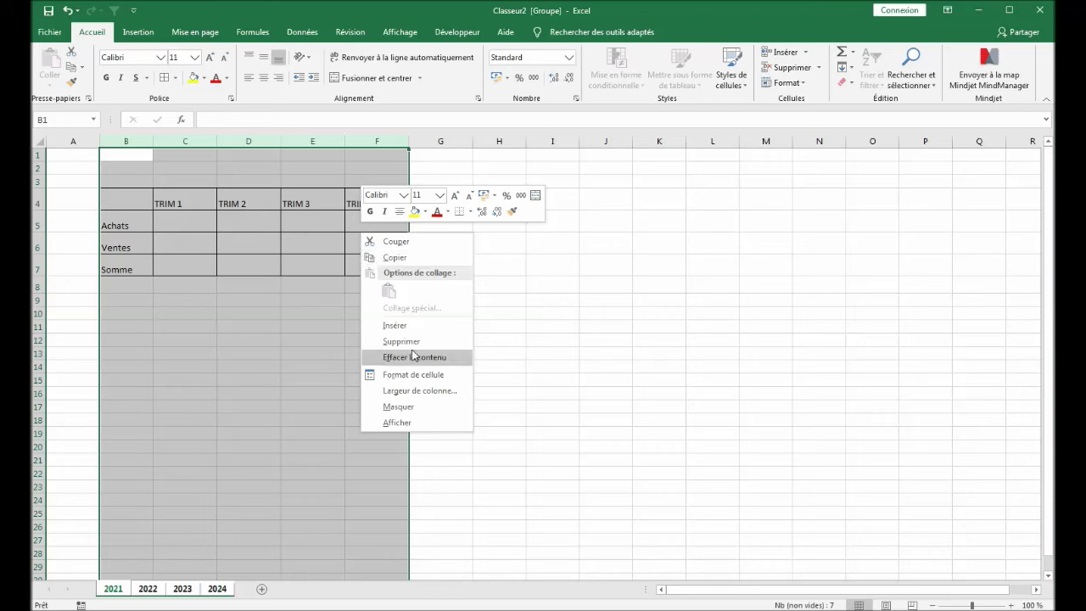
pyautogui.click(420, 390)
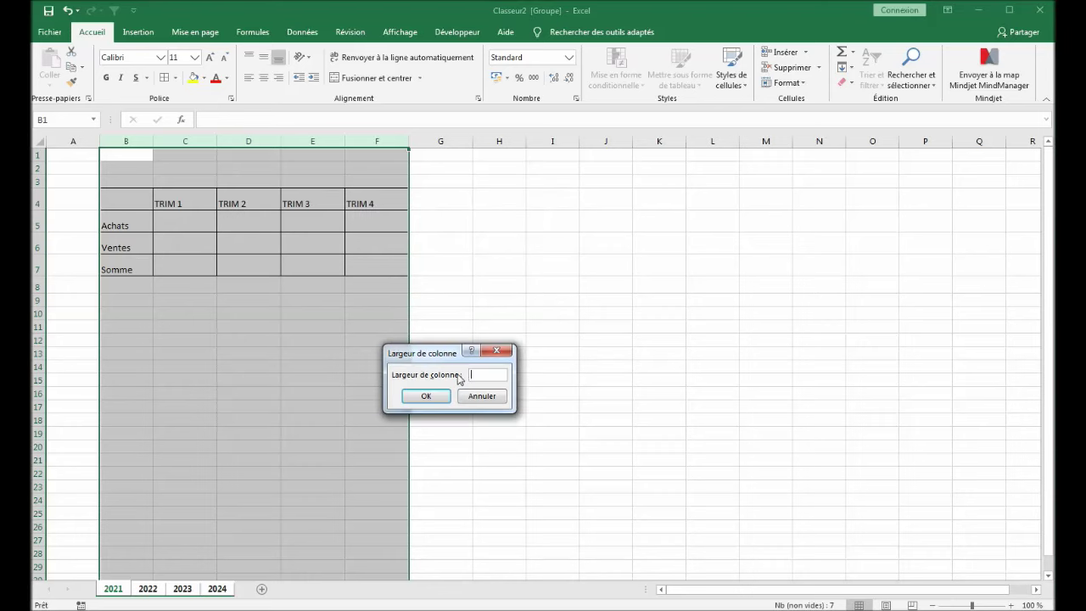
pyautogui.write('16')
pyautogui.press('Tab')
pyautogui.click(464, 393)
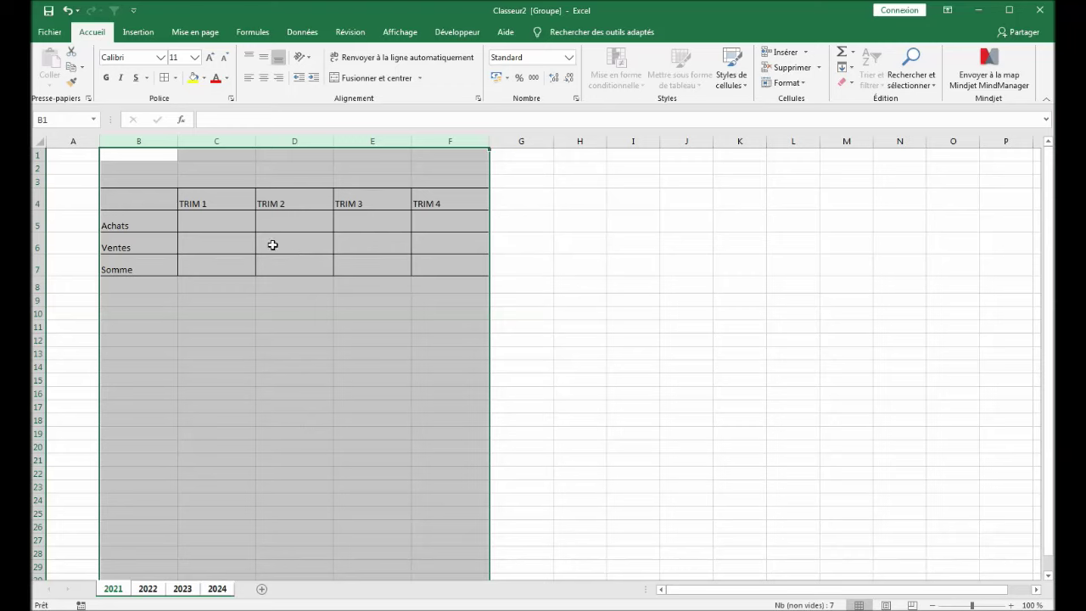
# Select the TRIM 1–4 header cells in C4:F4.
pyautogui.click(274, 243)
pyautogui.click(217, 202)
pyautogui.moveTo(489, 180); pyautogui.dragTo(487, 182)
pyautogui.click(373, 195)
pyautogui.moveTo(207, 202); pyautogui.dragTo(466, 195)
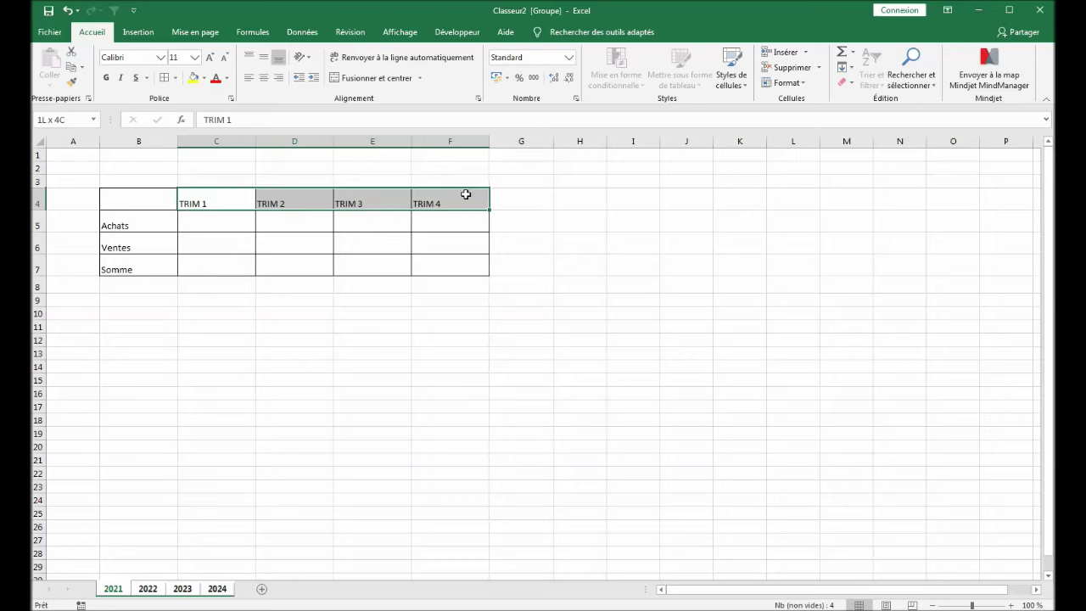
# Fill the TRIM 1–4 headers yellow and the Achats, Ventes, Somme labels green.
pyautogui.click(193, 78)
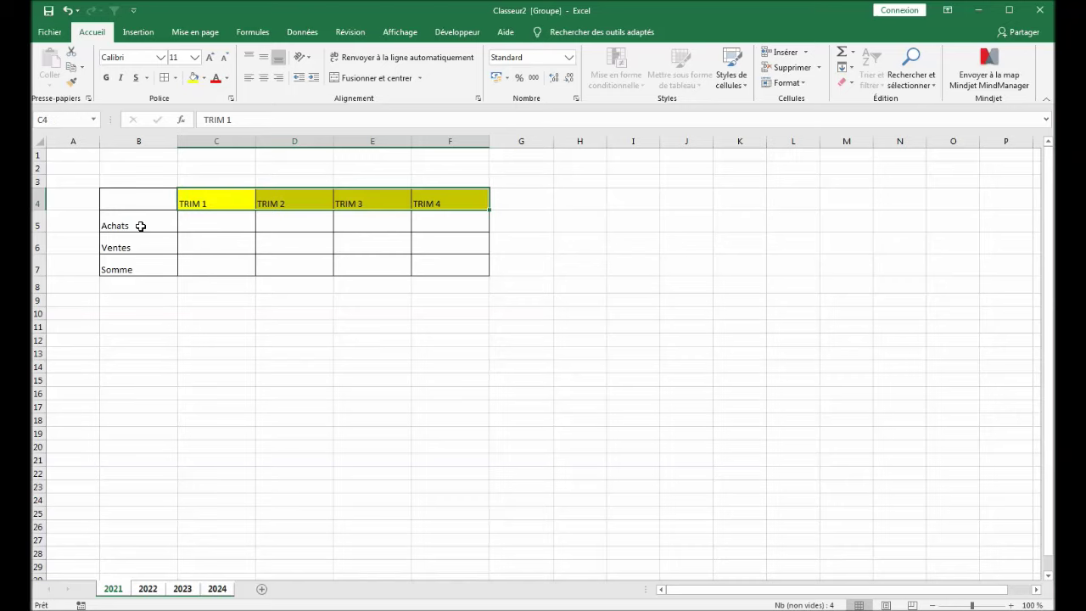
pyautogui.moveTo(139, 224); pyautogui.dragTo(139, 268)
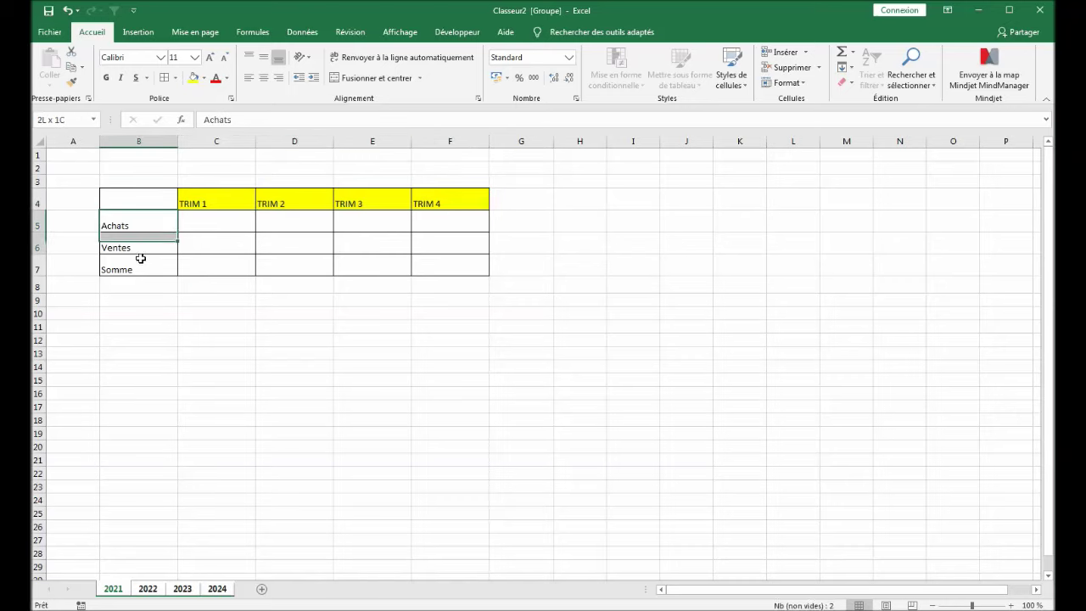
pyautogui.click(204, 78)
pyautogui.click(249, 182)
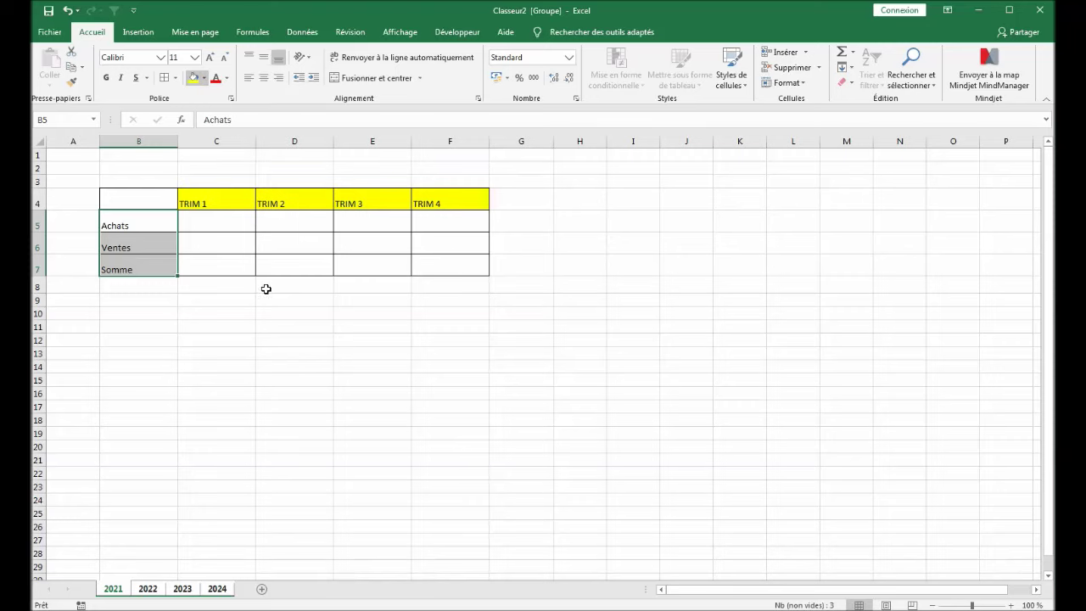
pyautogui.click(265, 286)
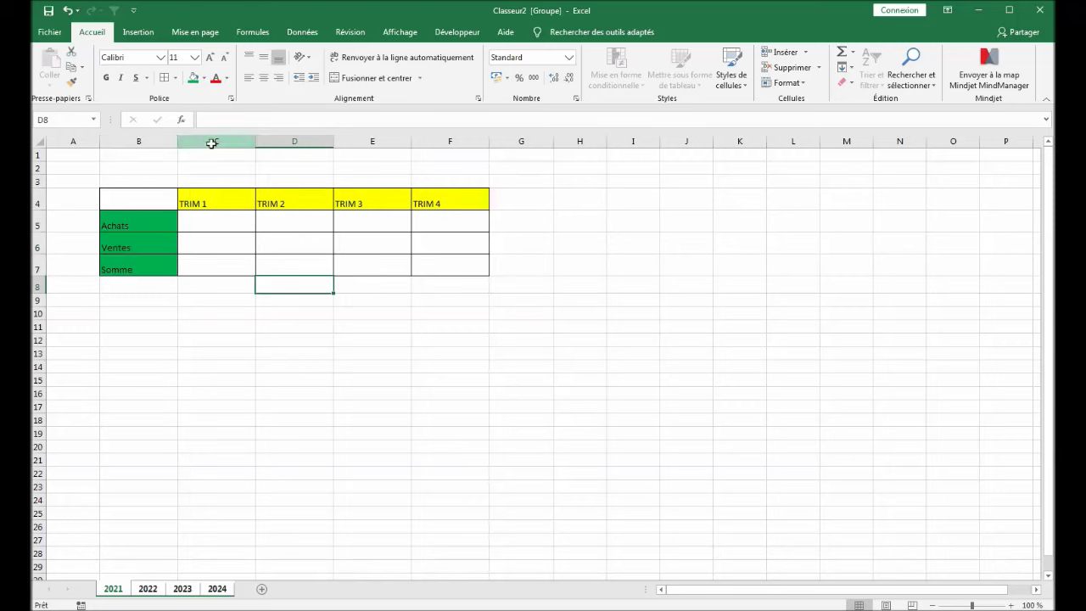
# Centre the TRIM headers, and centre rows 5–7 both horizontally and vertically.
pyautogui.moveTo(213, 141); pyautogui.dragTo(465, 156)
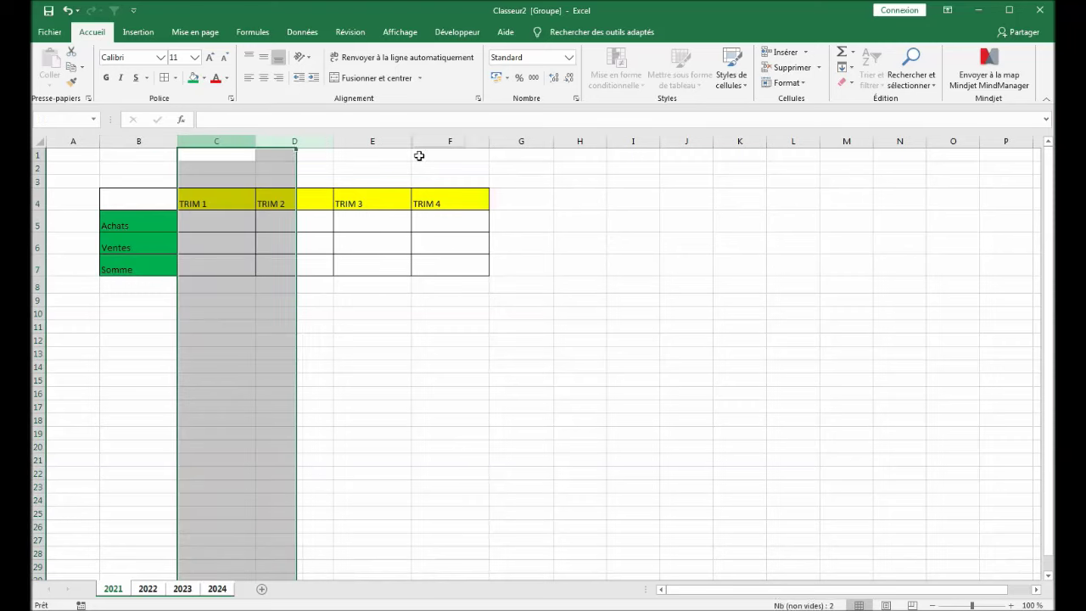
pyautogui.click(264, 77)
pyautogui.click(101, 223)
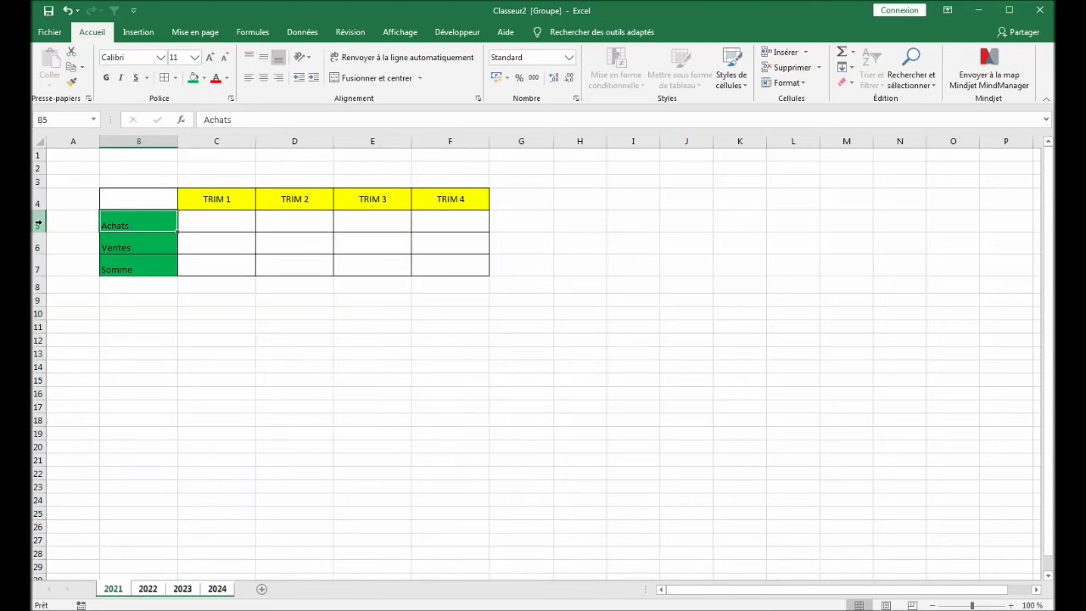
pyautogui.moveTo(37, 225); pyautogui.dragTo(36, 266)
pyautogui.click(264, 57)
pyautogui.click(264, 77)
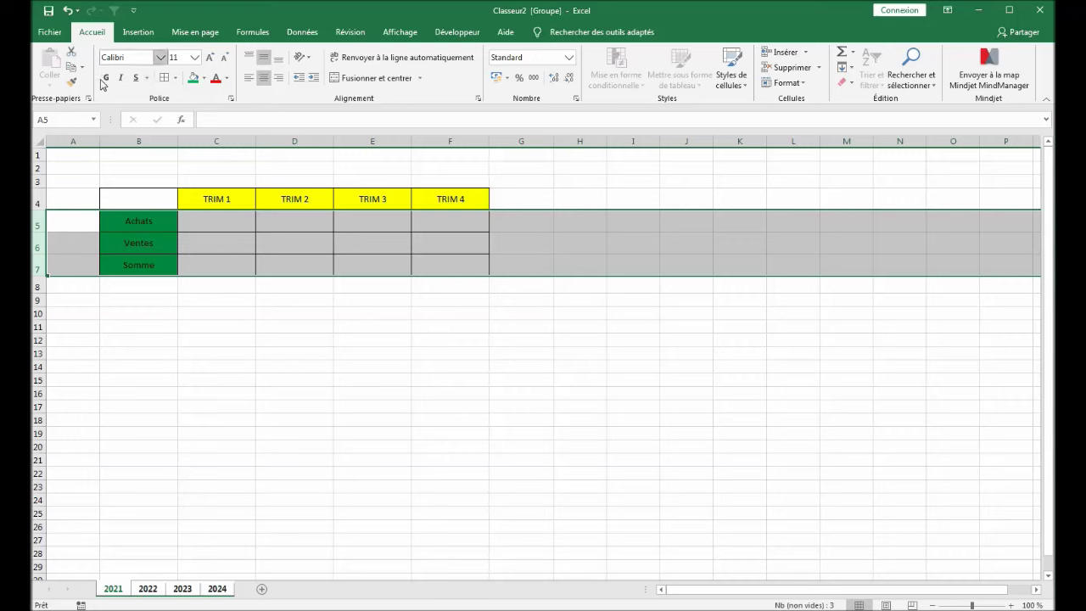
# Make the Achats, Ventes, Somme labels and the TRIM 1–4 headers bold.
pyautogui.moveTo(138, 227); pyautogui.dragTo(138, 264)
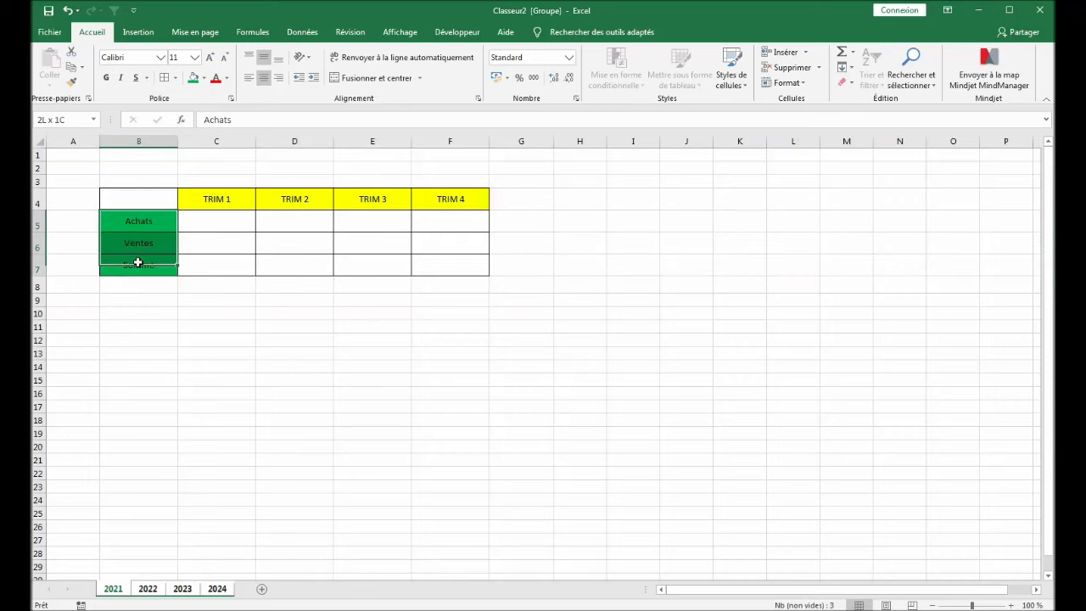
pyautogui.click(108, 78)
pyautogui.moveTo(216, 200); pyautogui.dragTo(439, 199)
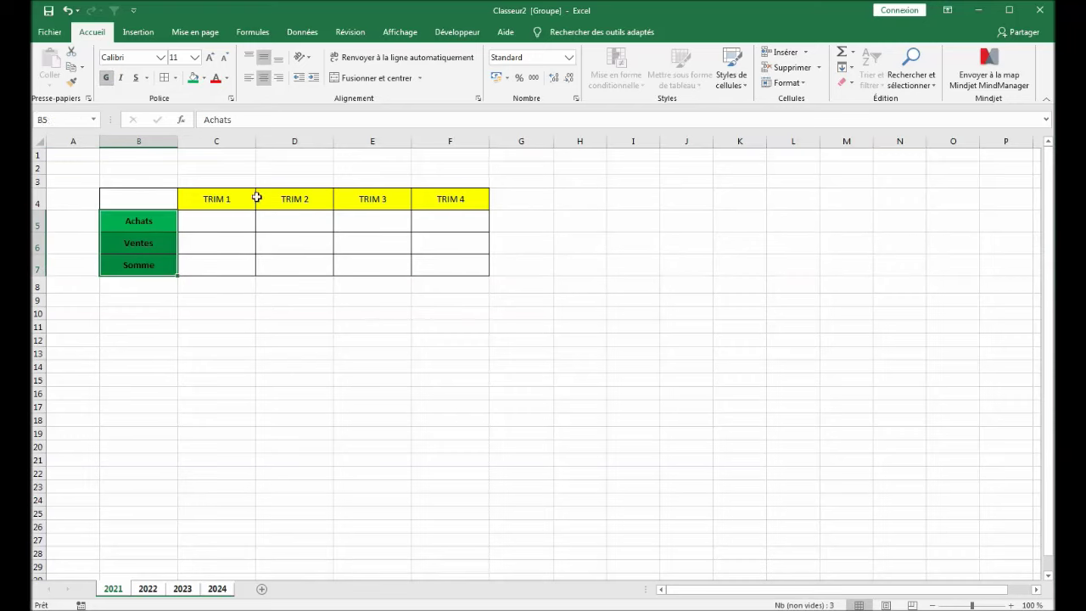
pyautogui.hotkey('ctrl', 'g')
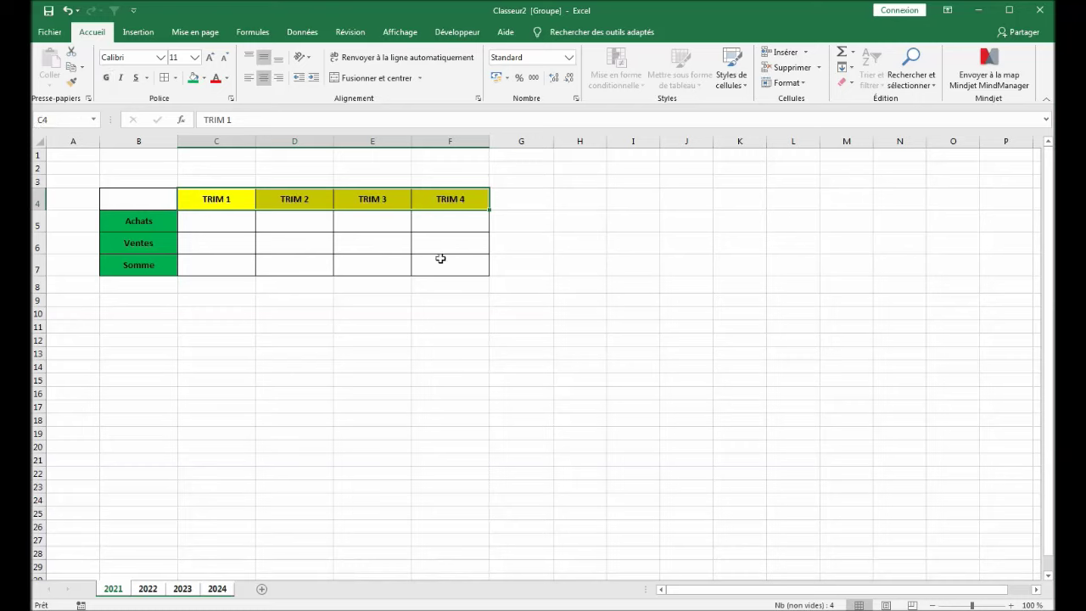
pyautogui.click(448, 351)
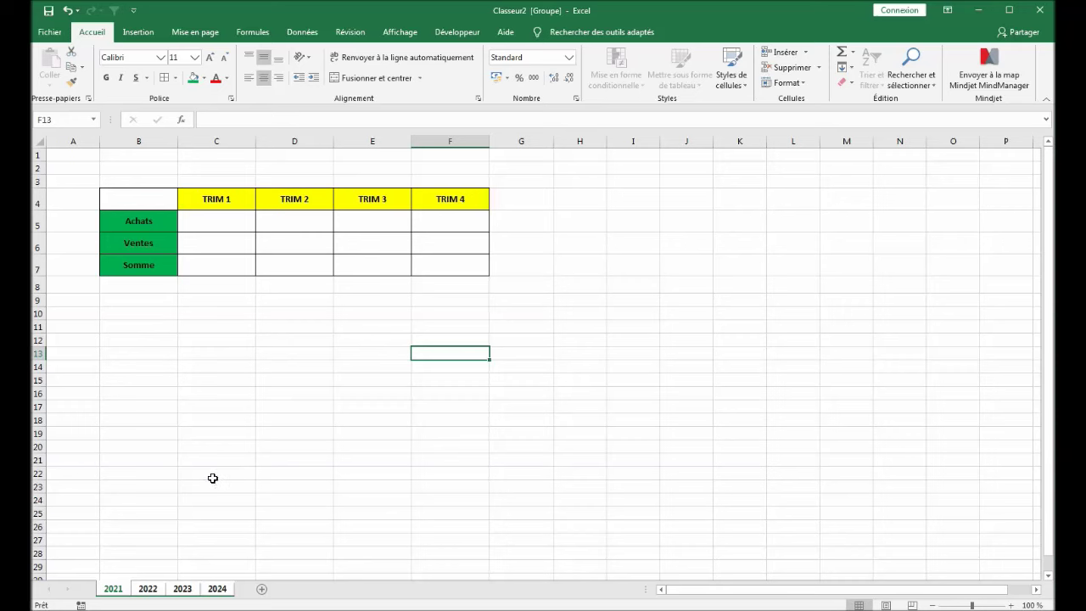
pyautogui.click(241, 541)
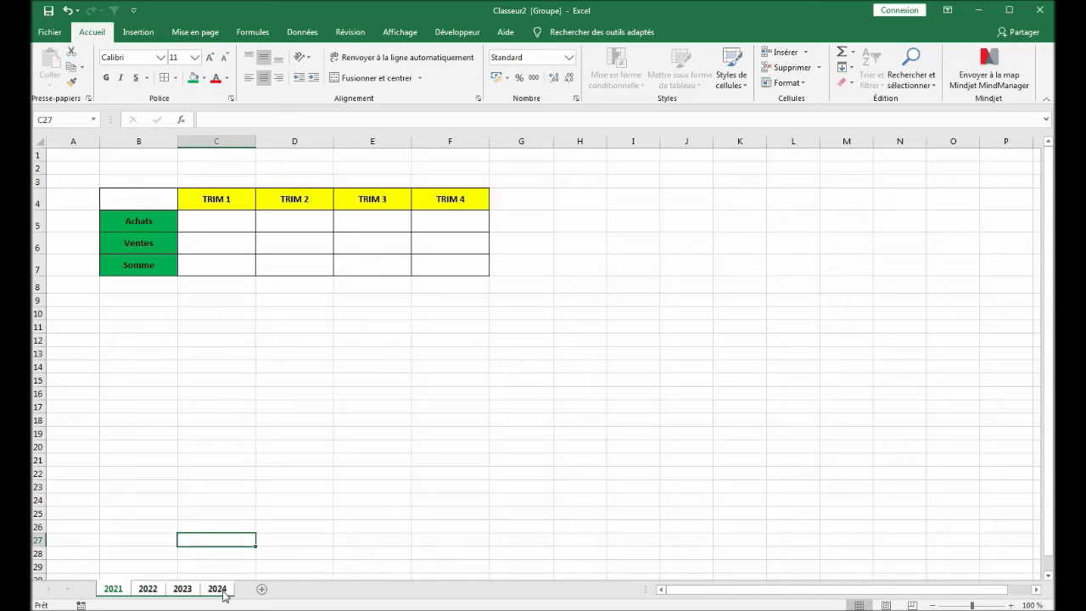
# Look over the 2024, 2023 and 2022 sheets, then return to sheet 2021.
pyautogui.click(223, 591)
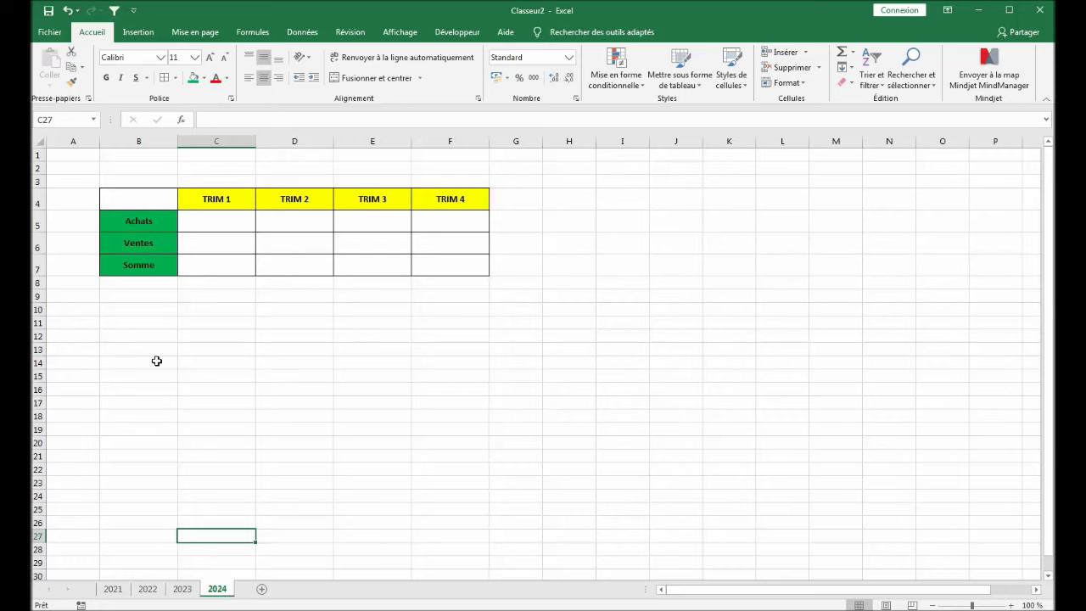
pyautogui.click(183, 590)
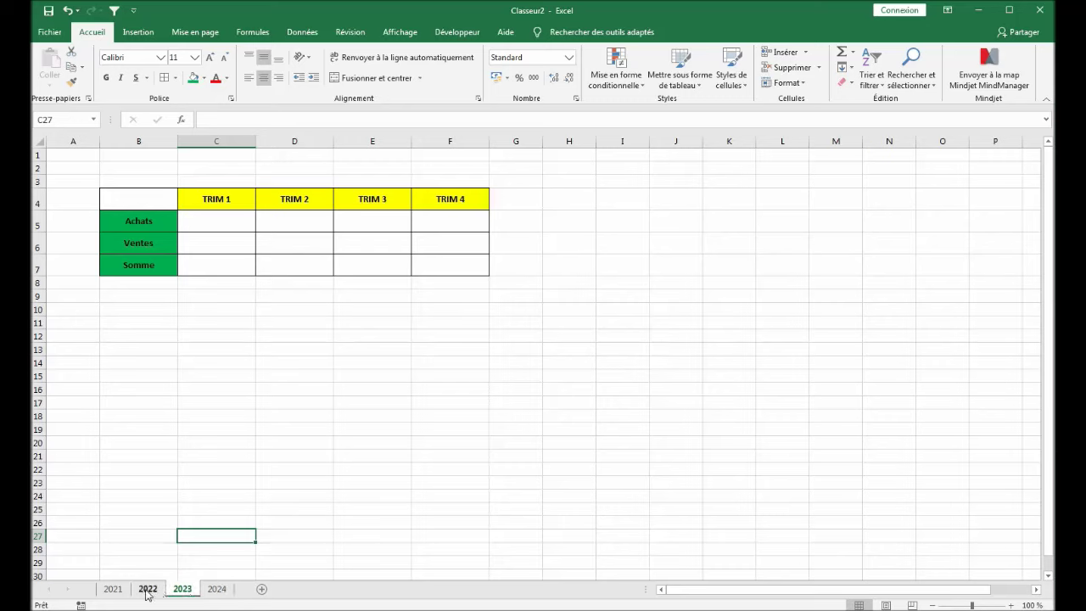
pyautogui.click(150, 590)
pyautogui.click(122, 591)
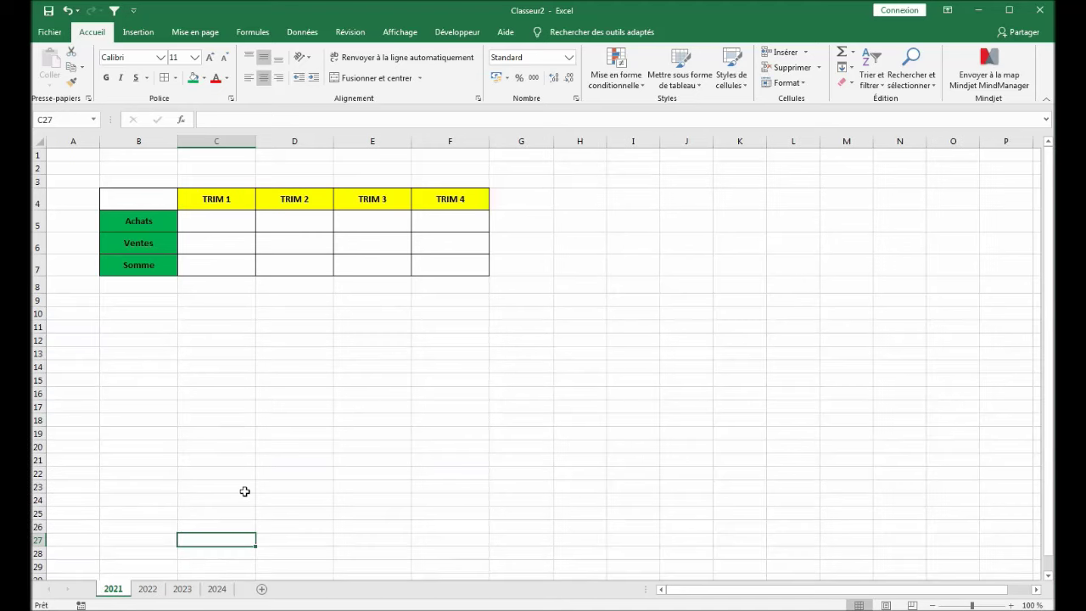
# Enter the 2021 Achats figures 3698, 2985, 2985 and 199781 in C5:F5.
pyautogui.click(218, 223)
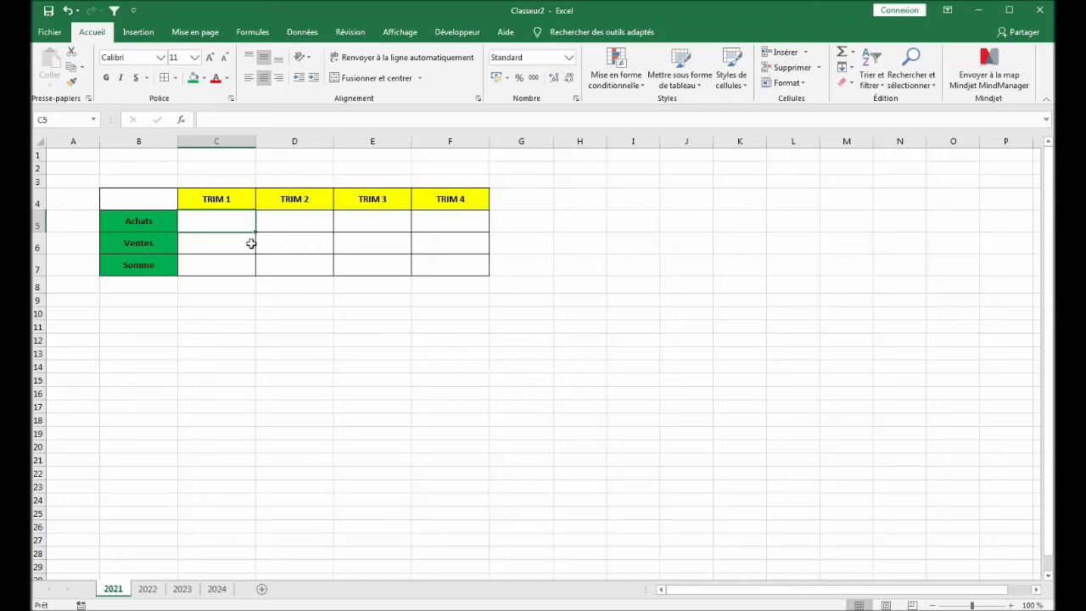
pyautogui.write('3698')
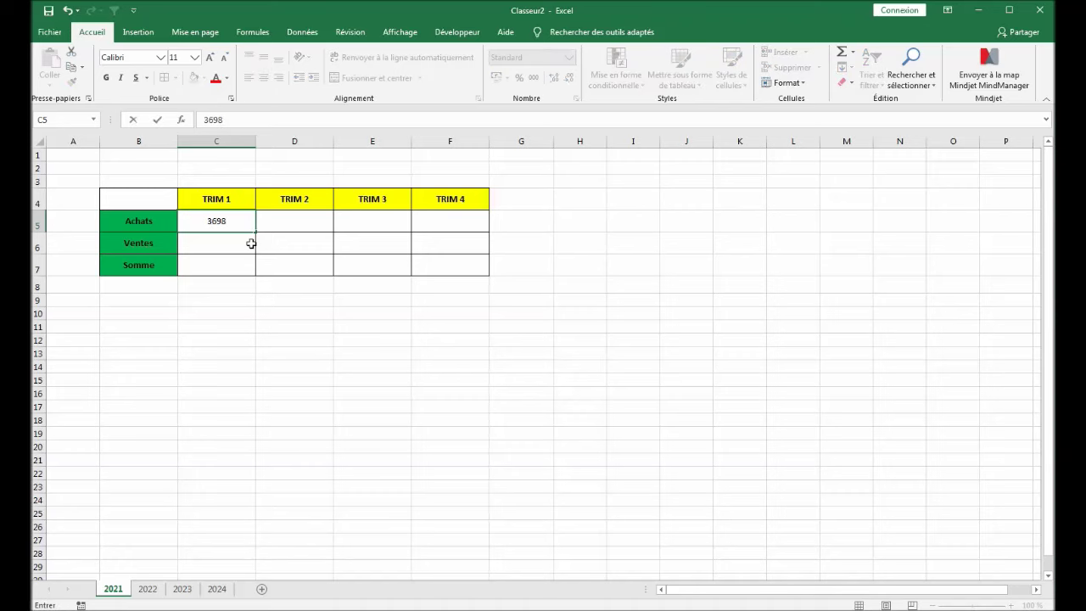
pyautogui.press('Tab')
pyautogui.write('2985')
pyautogui.press('Tab')
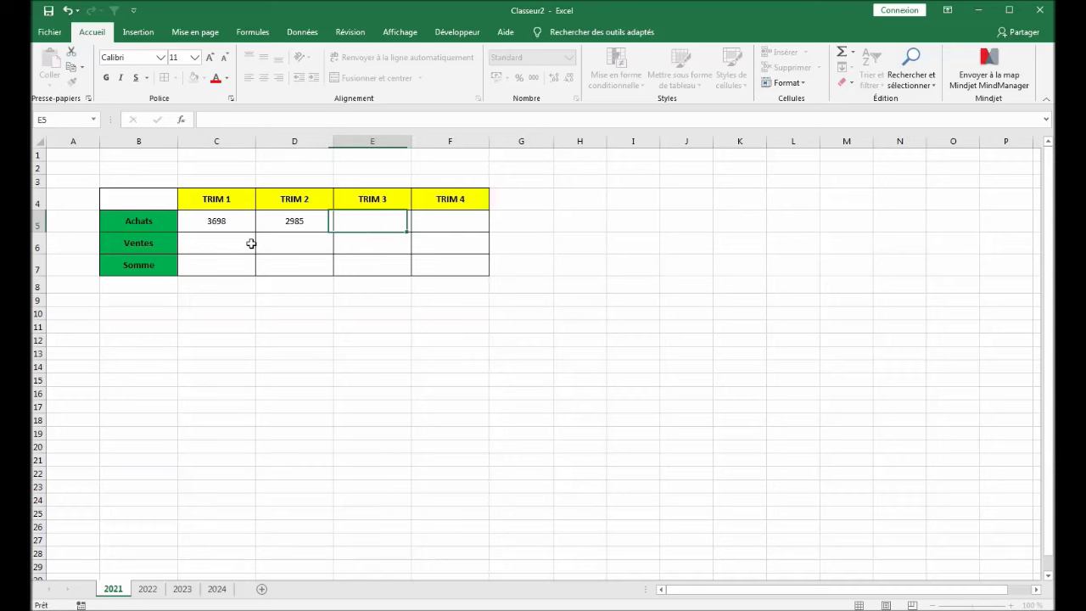
pyautogui.write('2985')
pyautogui.press('Tab')
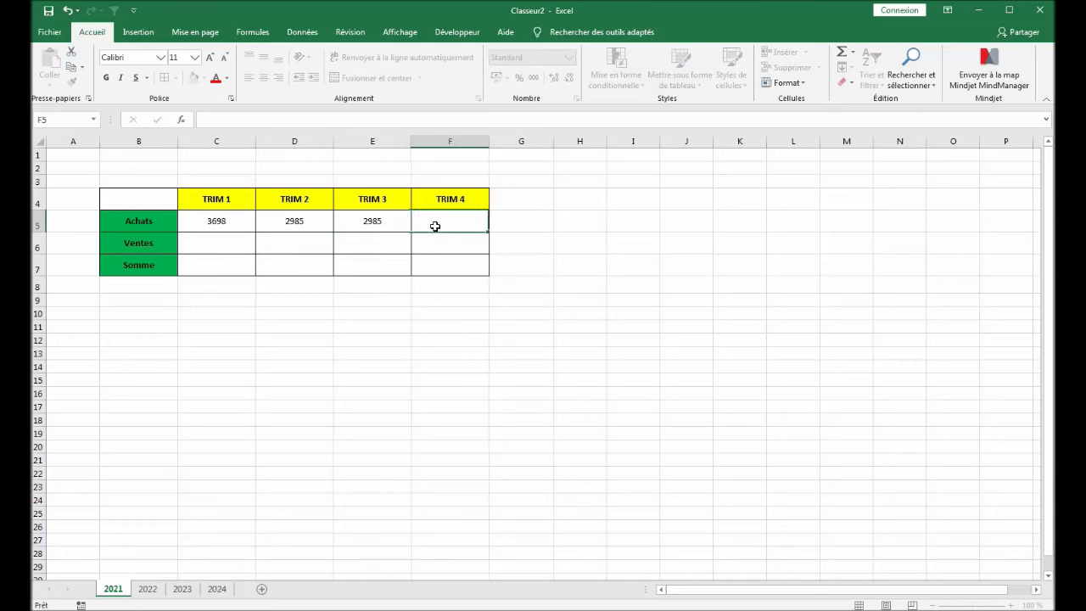
pyautogui.write('199781')
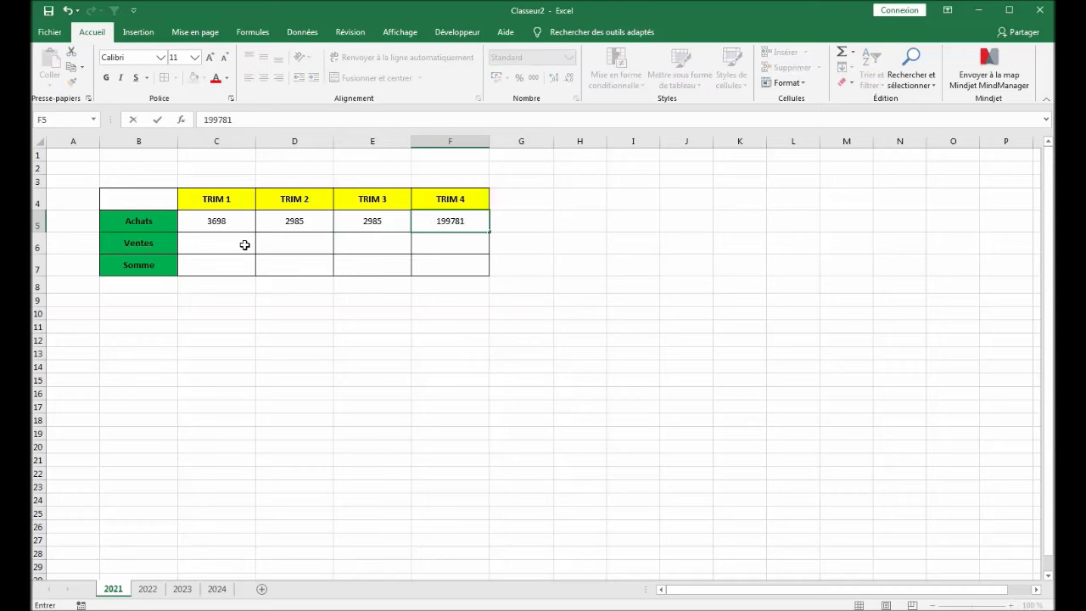
pyautogui.click(196, 530)
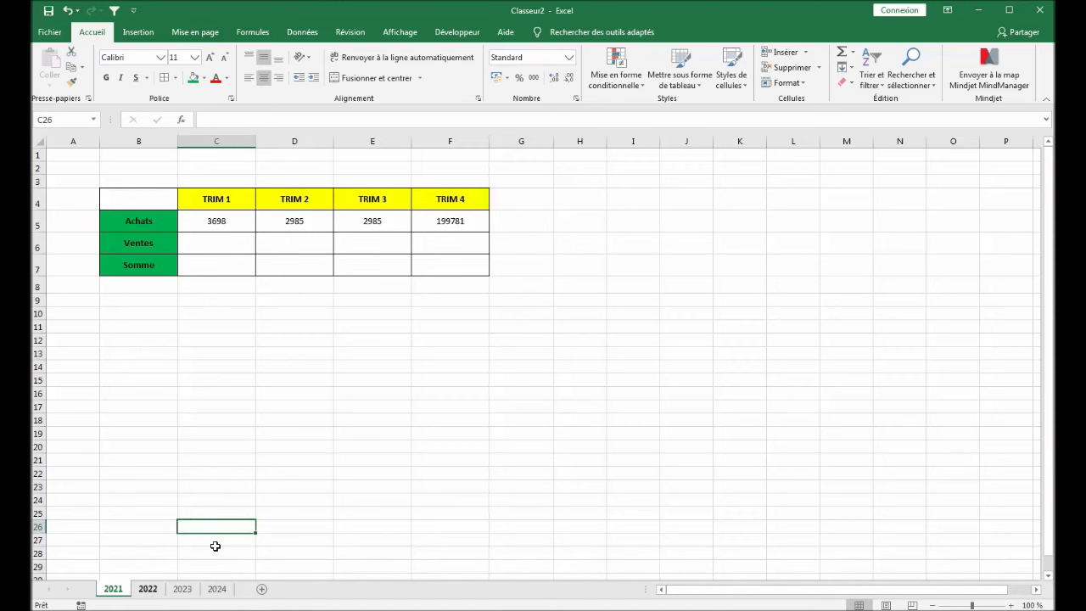
# Flip through the 2022 and 2024 sheets, then go back to 2021's Ventes cell C6.
pyautogui.hotkey('ctrl', 'pagedown')
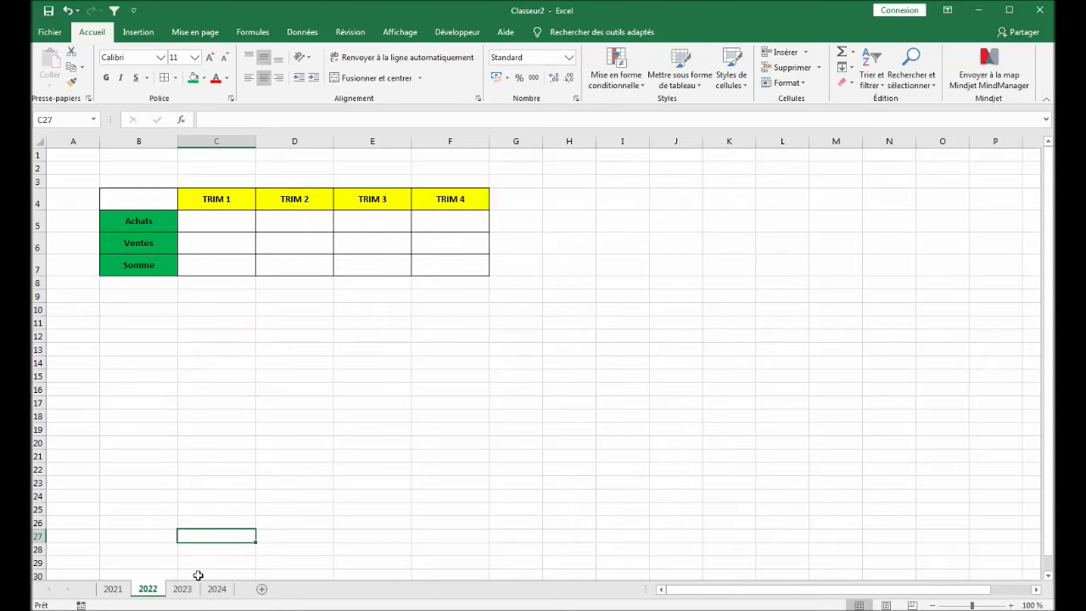
pyautogui.hotkey('ctrl', 'pagedown')
pyautogui.hotkey('ctrl', 'pagedown')
pyautogui.hotkey('ctrl', 'pageup')
pyautogui.hotkey('ctrl', 'pageup')
pyautogui.hotkey('ctrl', 'pageup')
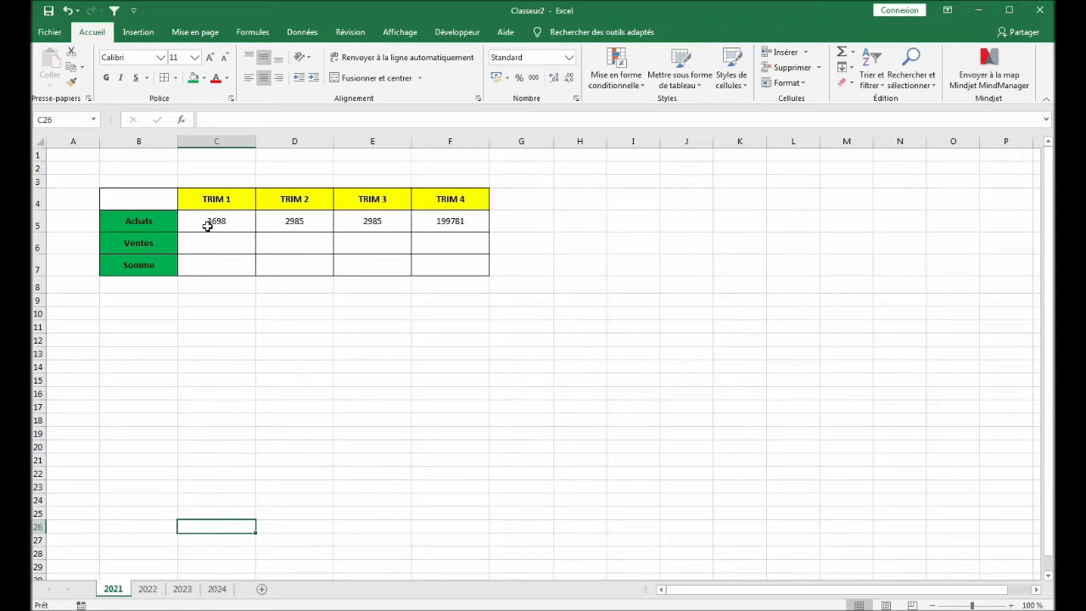
pyautogui.click(216, 238)
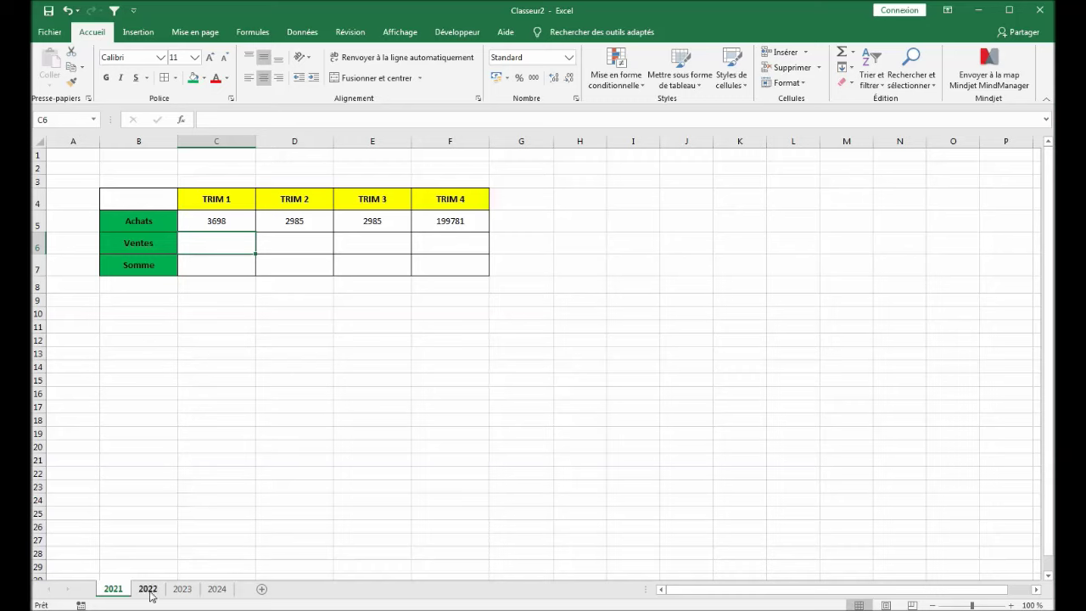
# Group all year sheets and put 'Graphique d'évolution' in merged, centred B11:F11.
pyautogui.keyDown('shift'); pyautogui.click(218, 591); pyautogui.keyUp('shift')
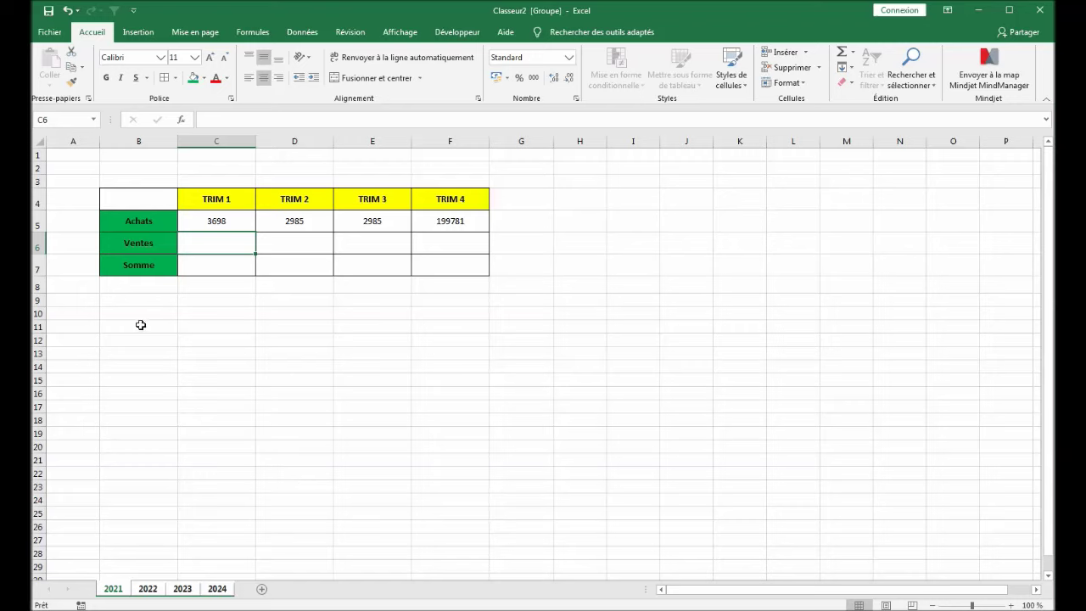
pyautogui.moveTo(147, 328); pyautogui.dragTo(444, 327)
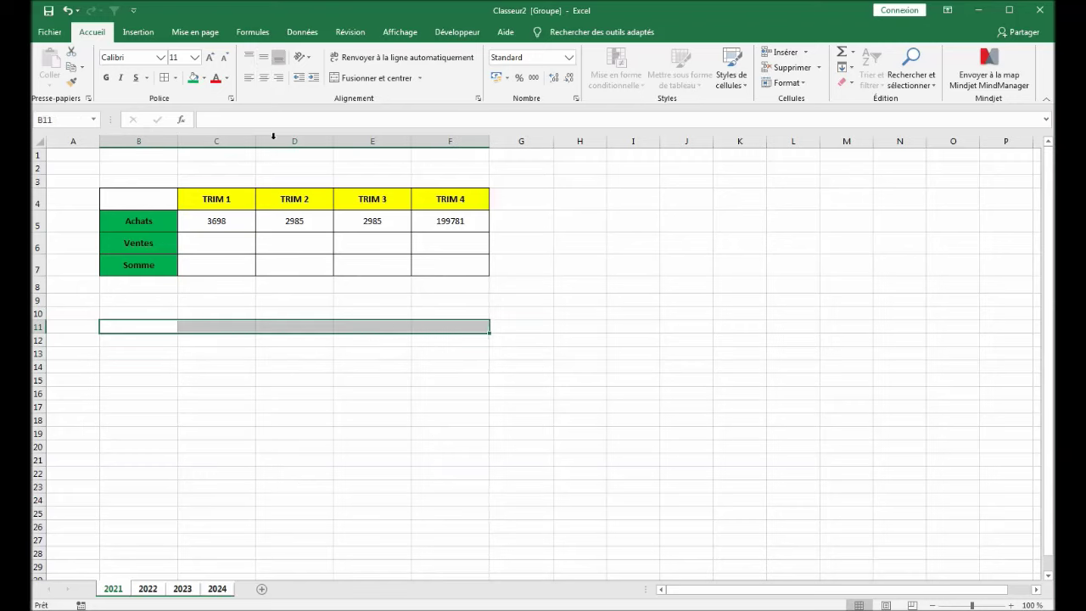
pyautogui.click(365, 78)
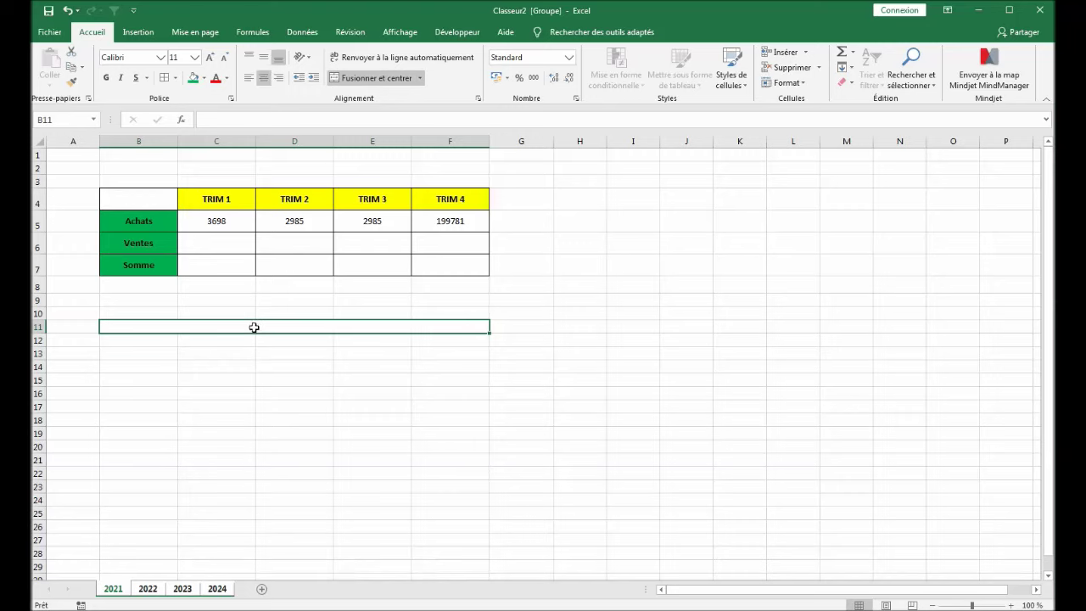
pyautogui.write('Gra')
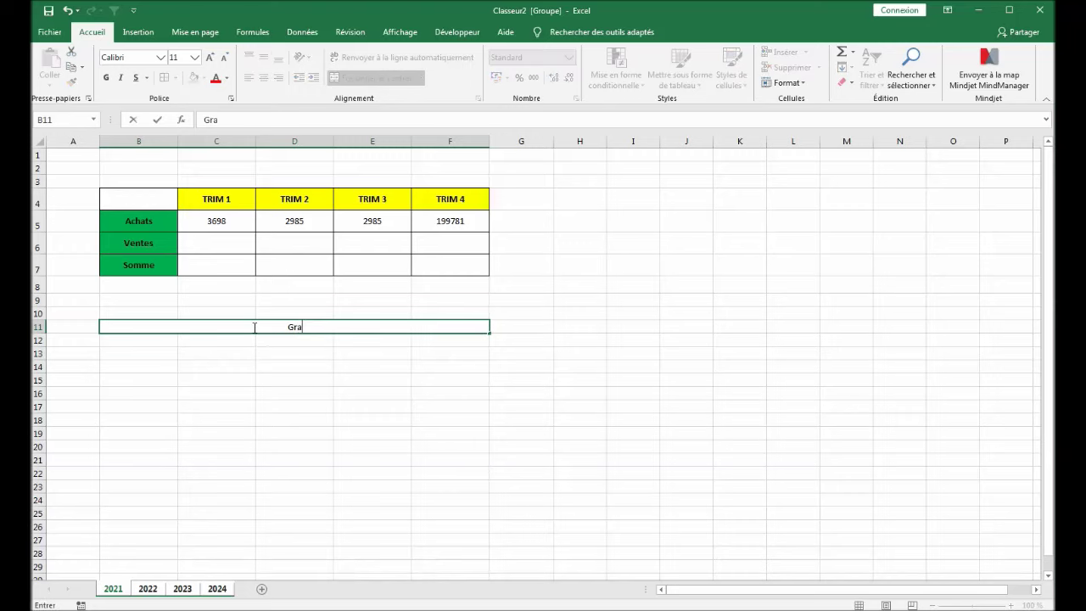
pyautogui.write('p')
pyautogui.write('hique')
pyautogui.write(" d'évolution")
pyautogui.click(227, 406)
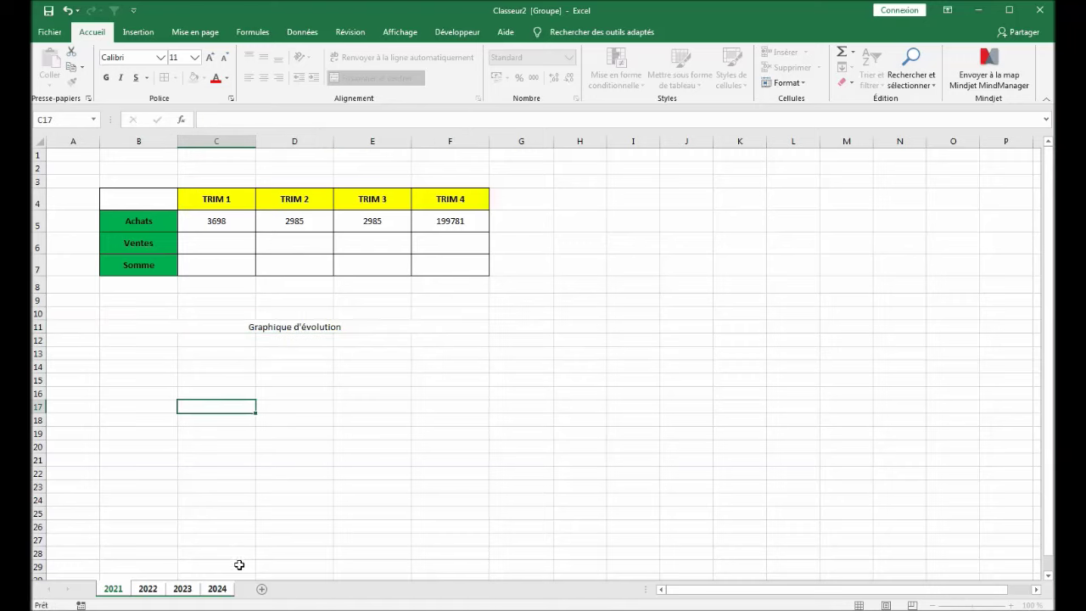
# Confirm the title appears on sheet 2024, then select C6 for the Ventes figures.
pyautogui.click(218, 587)
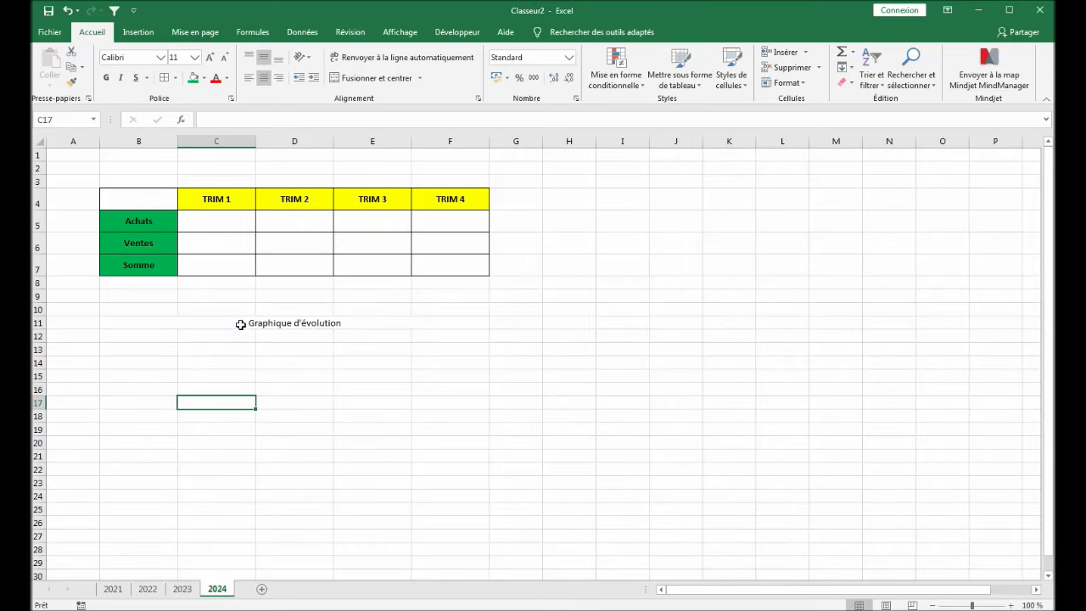
pyautogui.click(234, 323)
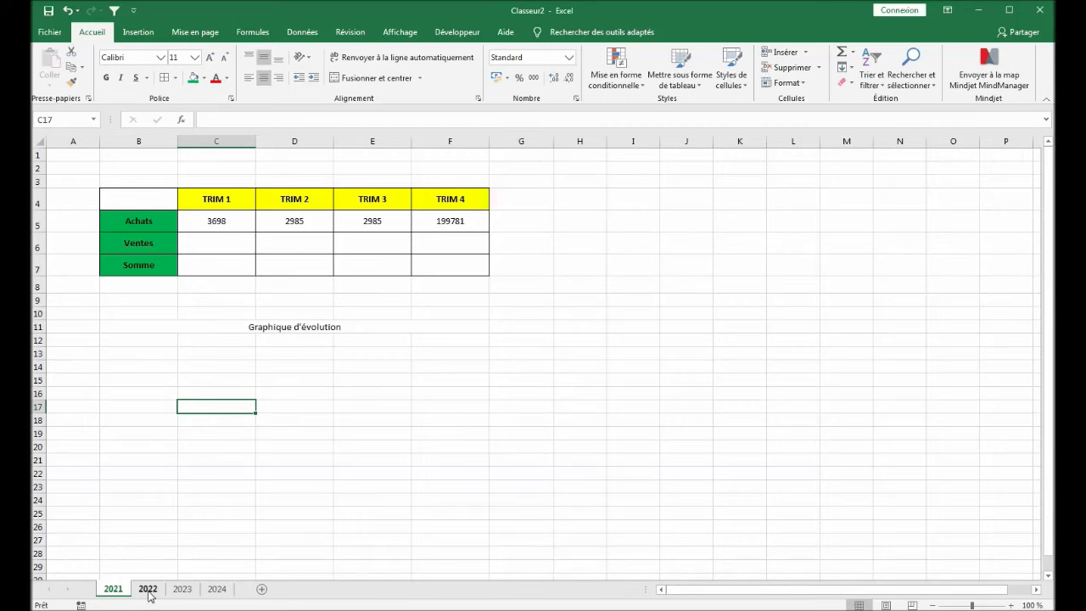
pyautogui.click(220, 249)
# Enter the 2021 Ventes figures 2369, 859, 149 and 4379452 in C6:F6.
pyautogui.write('369')
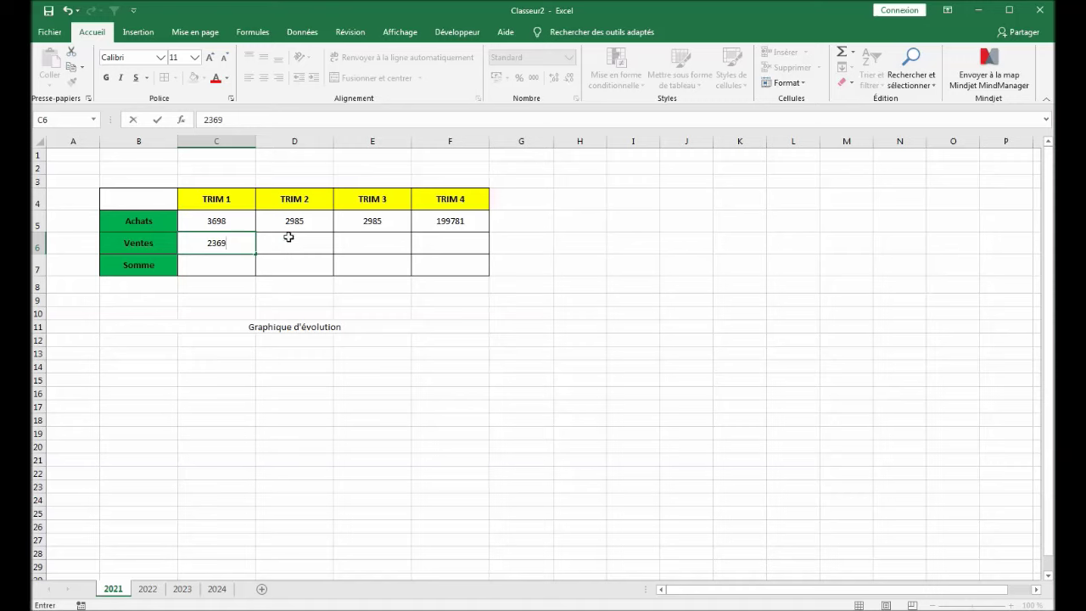
pyautogui.click(286, 236)
pyautogui.write('859')
pyautogui.click(356, 235)
pyautogui.write('149')
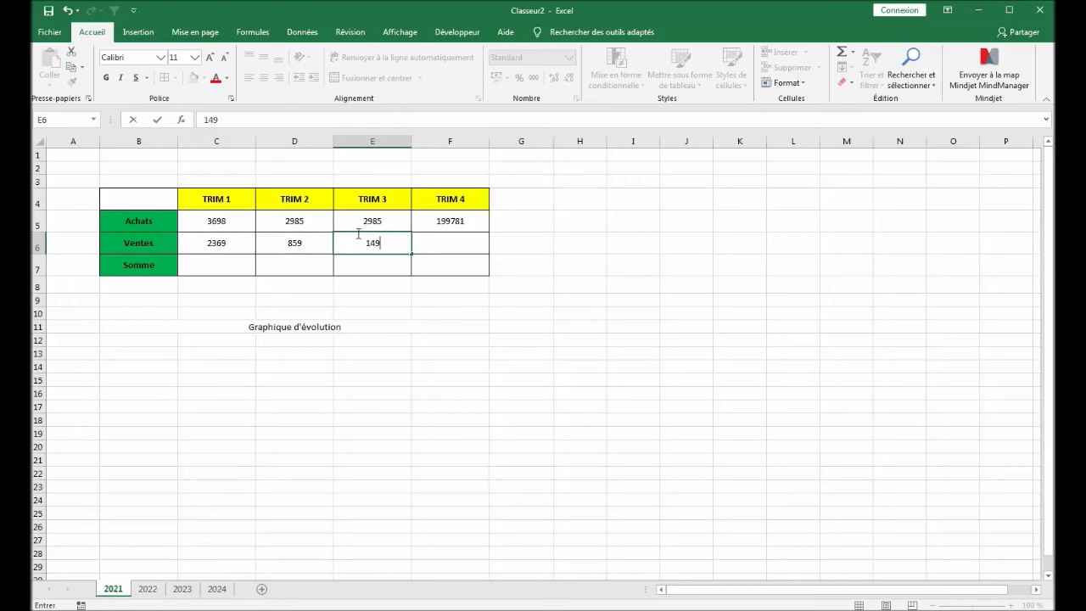
pyautogui.click(432, 243)
pyautogui.write('437')
# Put =SOMME(C5:C6) in C7 and fill it across to F7 for the quarterly totals.
pyautogui.click(215, 262)
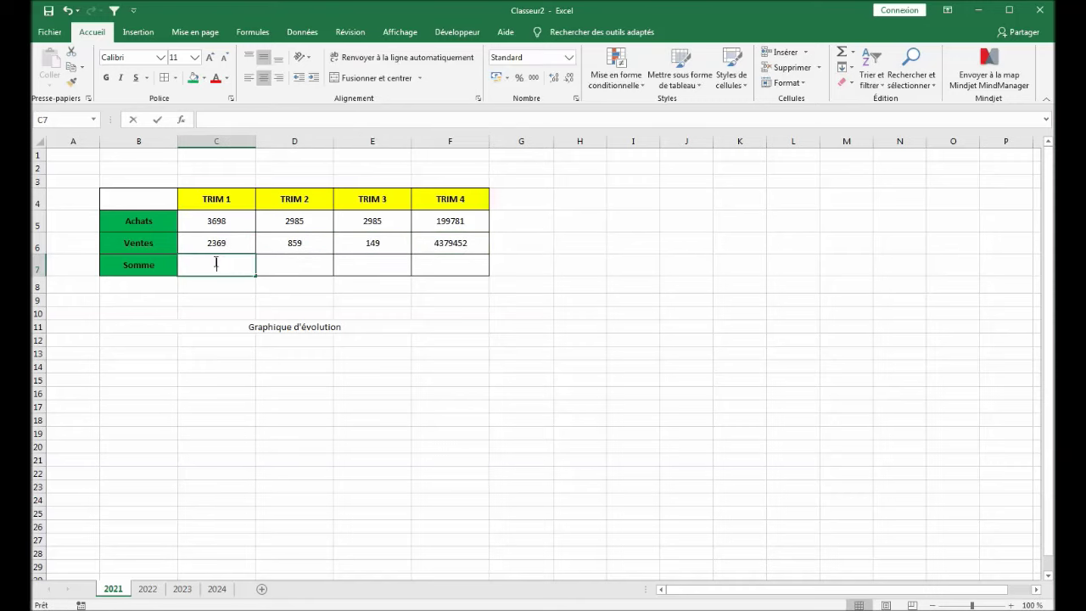
pyautogui.write('=somm')
pyautogui.press('Escape')
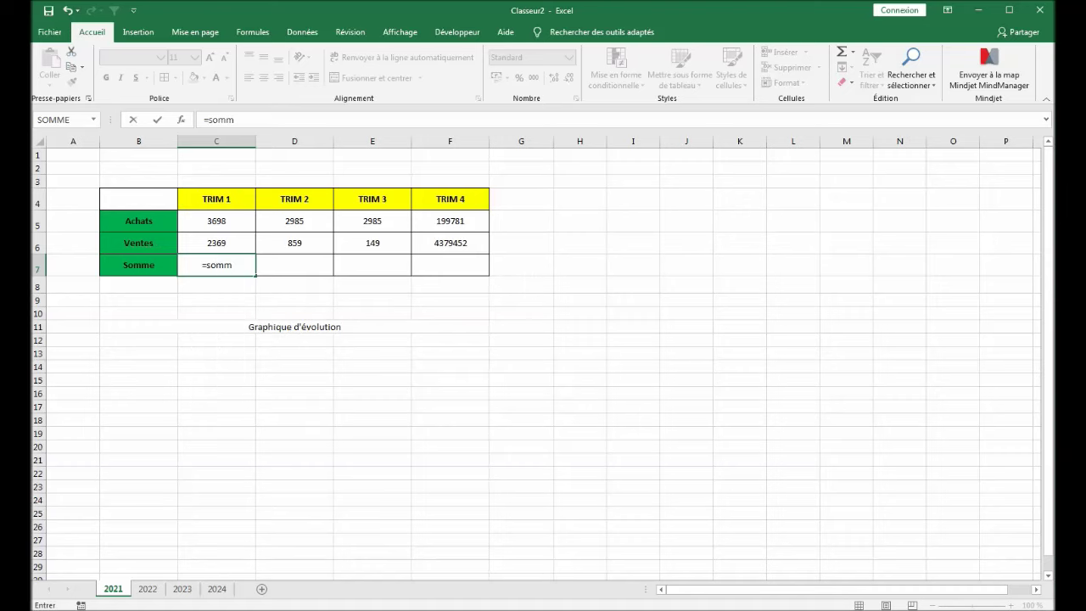
pyautogui.click(128, 378)
pyautogui.click(234, 268)
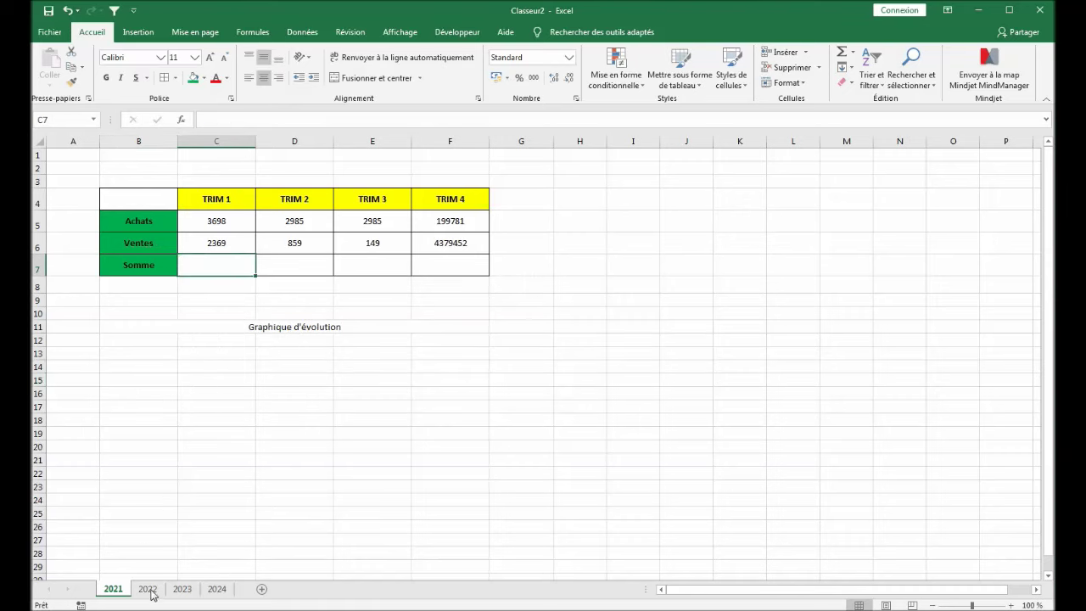
pyautogui.write('=s')
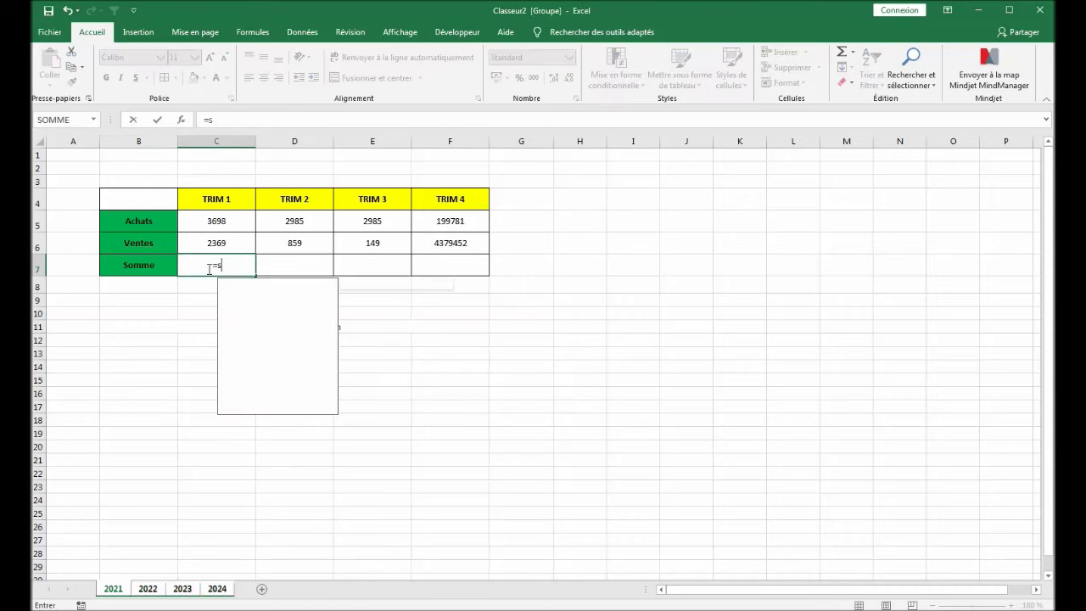
pyautogui.write('omm')
pyautogui.press('Tab')
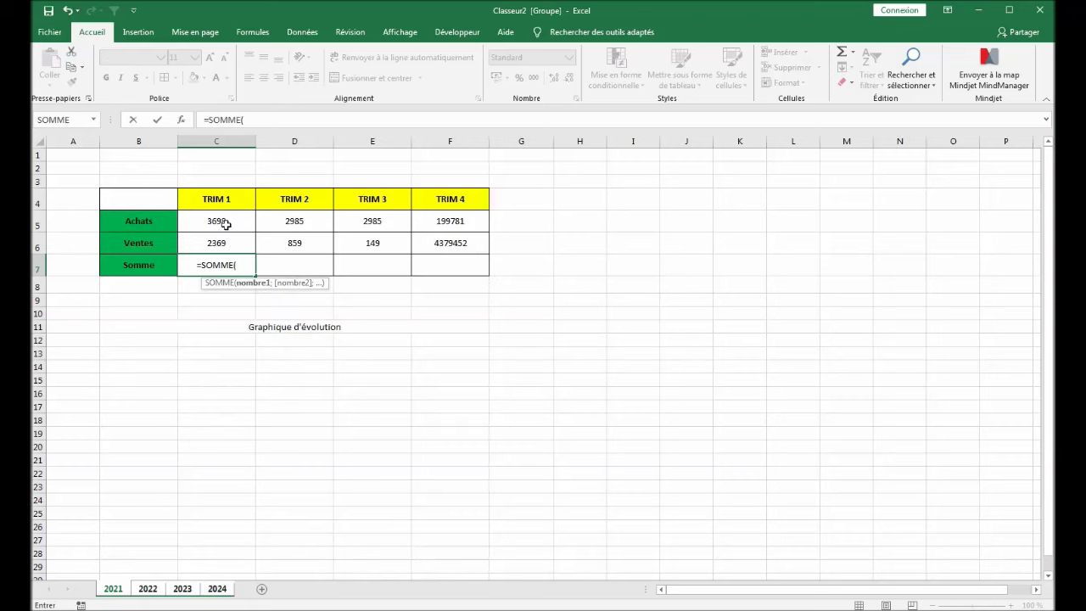
pyautogui.moveTo(223, 223); pyautogui.dragTo(223, 247)
pyautogui.hotkey('ctrl', 'Return')
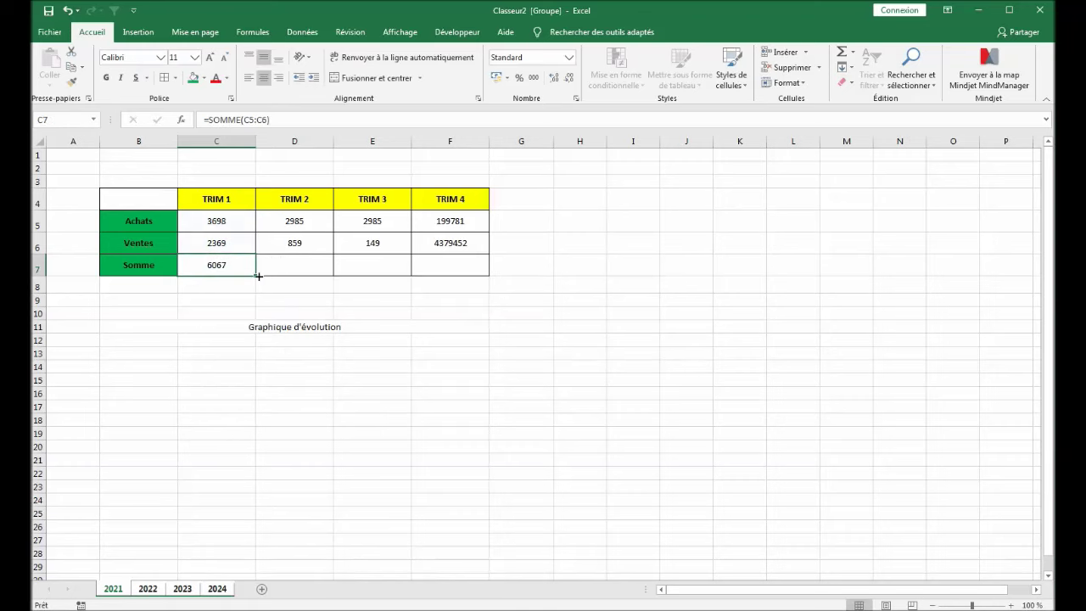
pyautogui.moveTo(469, 273); pyautogui.dragTo(469, 273)
pyautogui.click(448, 270)
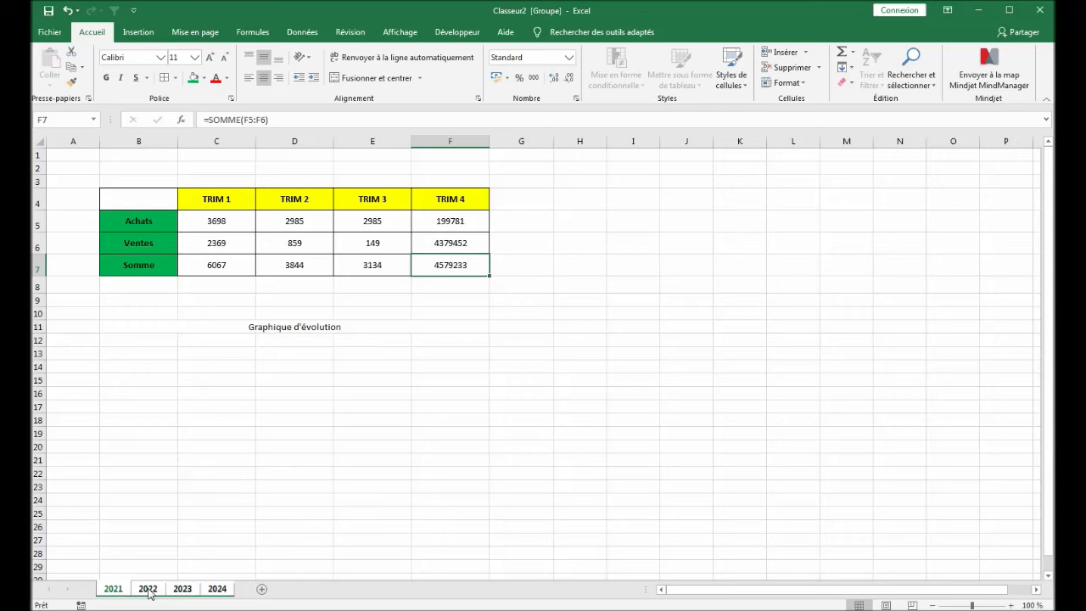
# Start the 2022 table with TRIM 1 Achats 16 and Ventes 48.
pyautogui.click(148, 589)
pyautogui.click(213, 221)
pyautogui.write('16')
pyautogui.press('Return')
pyautogui.write('48')
pyautogui.click(299, 222)
# Complete 2022 with Achats 57, 968, 7278 and Ventes 85, 27, 2872 for TRIM 2–4.
pyautogui.write('57')
pyautogui.moveTo(296, 256); pyautogui.dragTo(298, 248)
pyautogui.click(298, 248)
pyautogui.write('85')
pyautogui.click(347, 218)
pyautogui.write('968')
pyautogui.click(369, 245)
pyautogui.write('27')
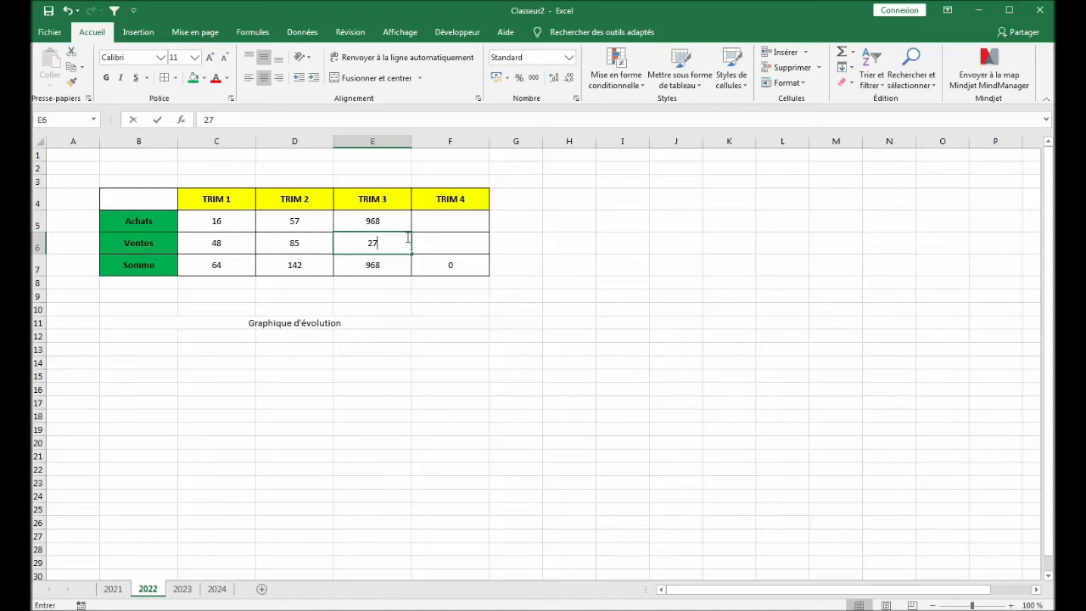
pyautogui.click(421, 223)
pyautogui.write('7278')
pyautogui.click(429, 242)
pyautogui.write('2872')
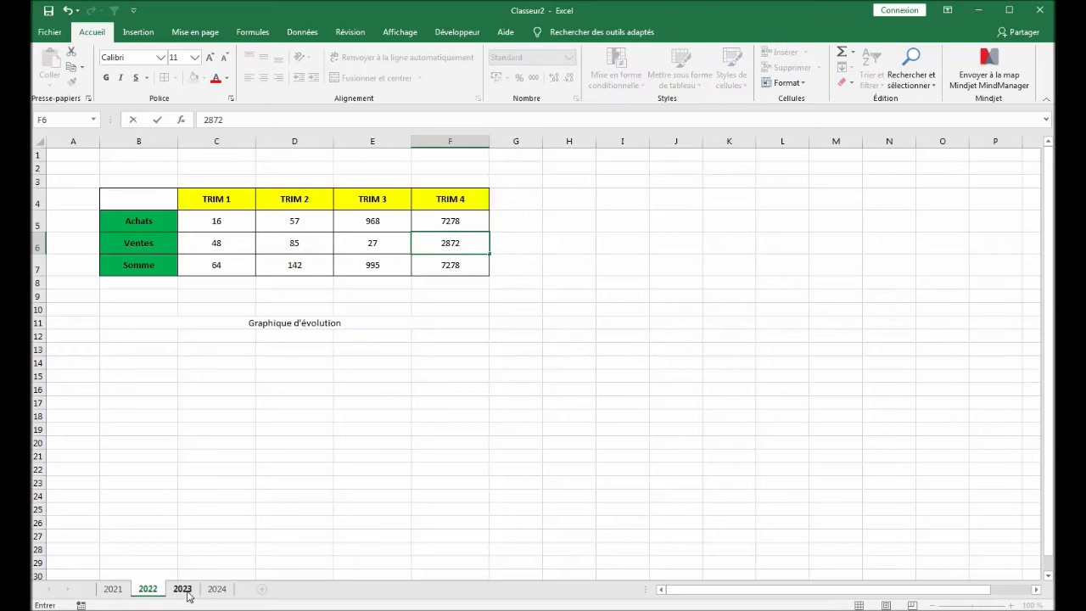
# On sheet 2023, enter TRIM 1 Achats 72, Ventes 27 and TRIM 2 Achats 83.
pyautogui.click(183, 588)
pyautogui.click(224, 221)
pyautogui.write('72')
pyautogui.click(225, 245)
pyautogui.write('27')
pyautogui.click(302, 224)
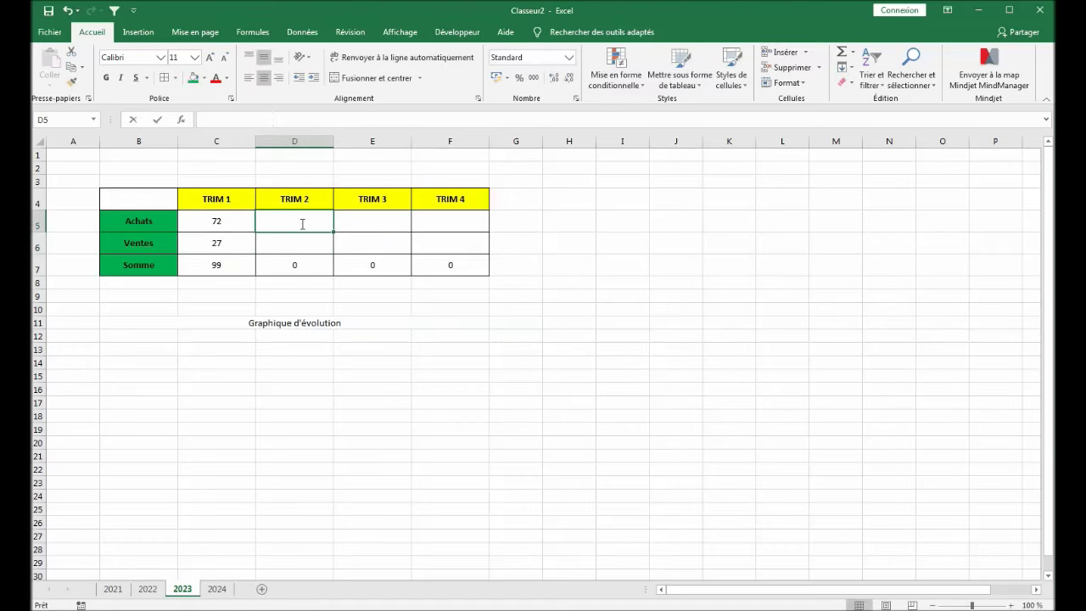
pyautogui.write('83')
# Add 2023 Ventes 27 for TRIM 3, TRIM 4 Achats 2782 and Ventes 273, and TRIM 2 Ventes 27927.
pyautogui.click(362, 221)
pyautogui.click(402, 241)
pyautogui.write('27')
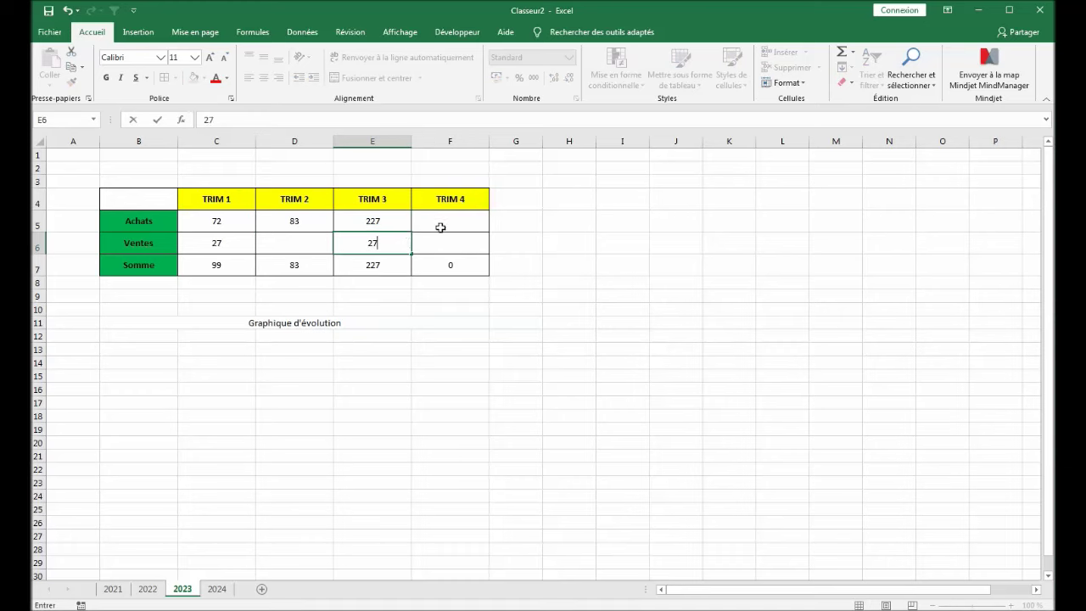
pyautogui.click(436, 226)
pyautogui.write('2782')
pyautogui.click(443, 247)
pyautogui.write('273')
pyautogui.click(310, 245)
pyautogui.write('27927')
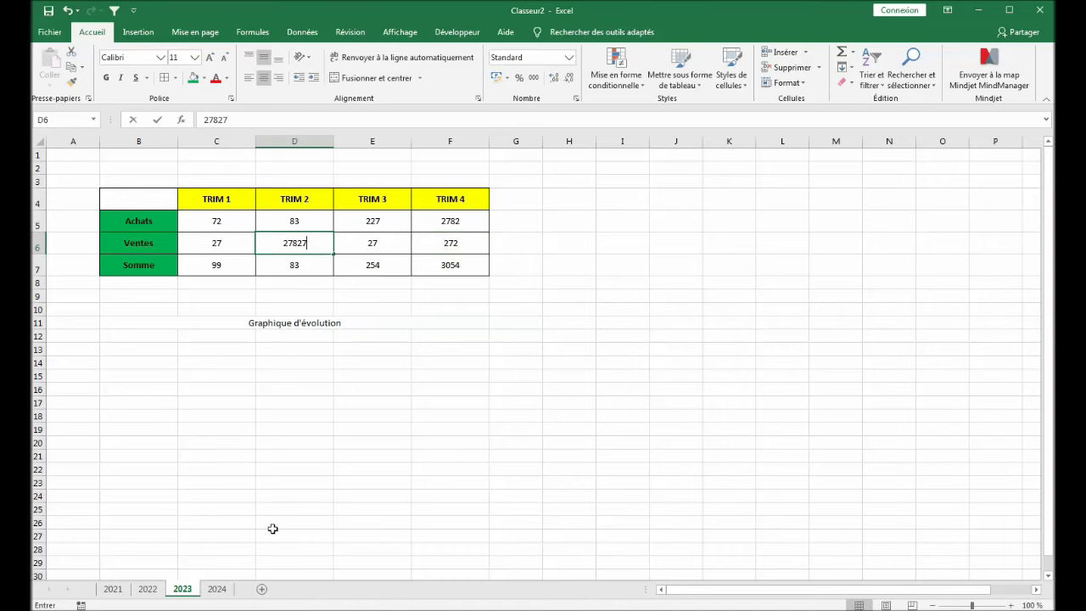
# On sheet 2024, enter Achats 78221, 2278 and 2872 for TRIM 1–3.
pyautogui.click(217, 588)
pyautogui.click(218, 227)
pyautogui.write('78221')
pyautogui.click(311, 228)
pyautogui.write('2278')
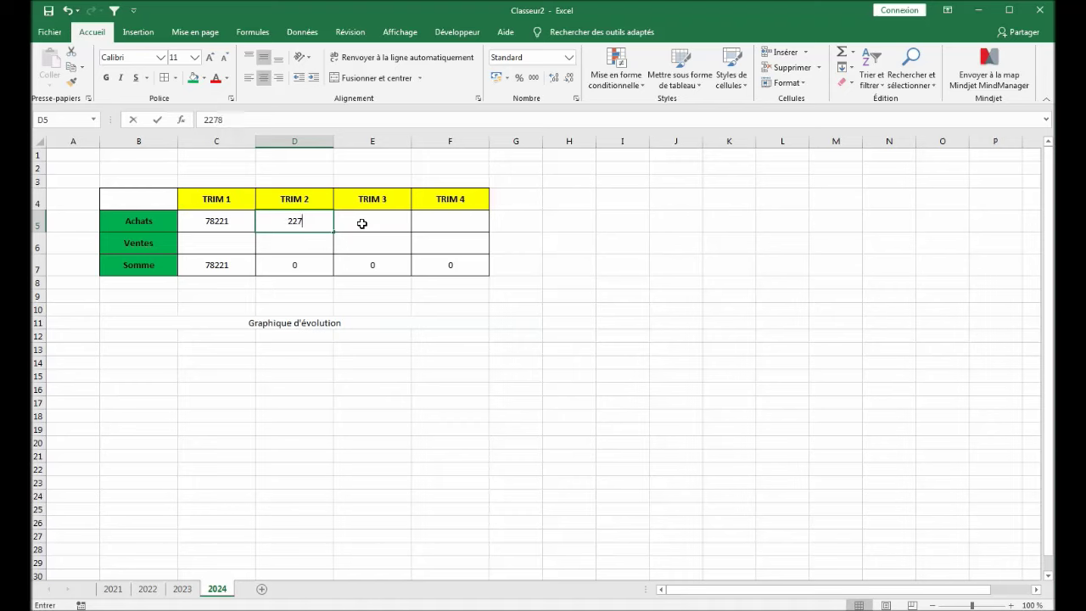
pyautogui.click(361, 224)
pyautogui.write('2872')
# Add 2024 TRIM 4 Achats 278 and Ventes 278, 278 and 7855.
pyautogui.click(430, 223)
pyautogui.write('78')
pyautogui.click(241, 250)
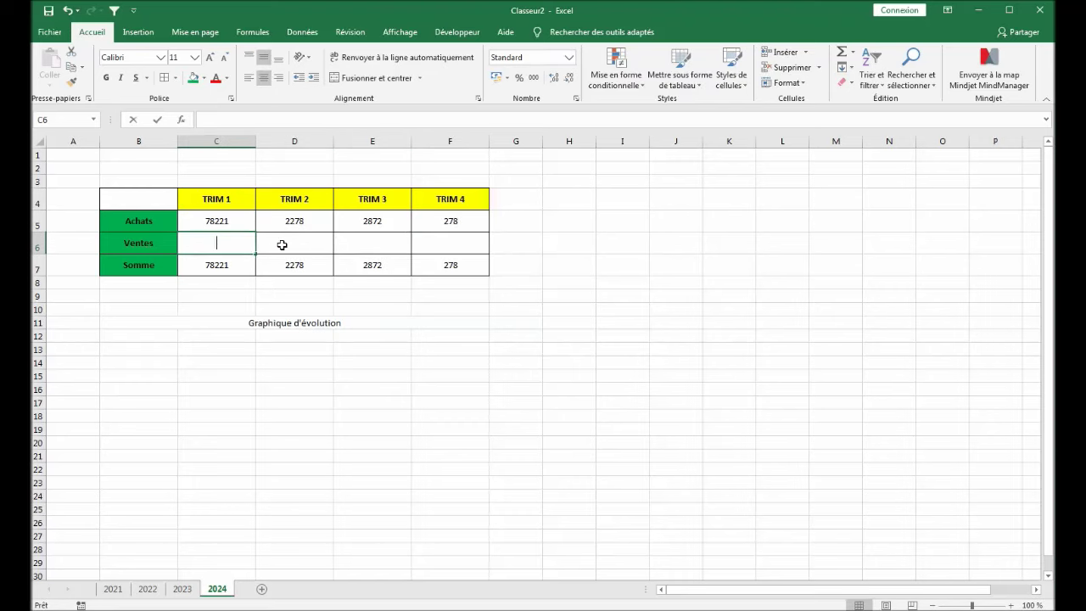
pyautogui.write('278')
pyautogui.click(287, 244)
pyautogui.write('278')
pyautogui.click(357, 242)
pyautogui.write('7855')
pyautogui.click(432, 247)
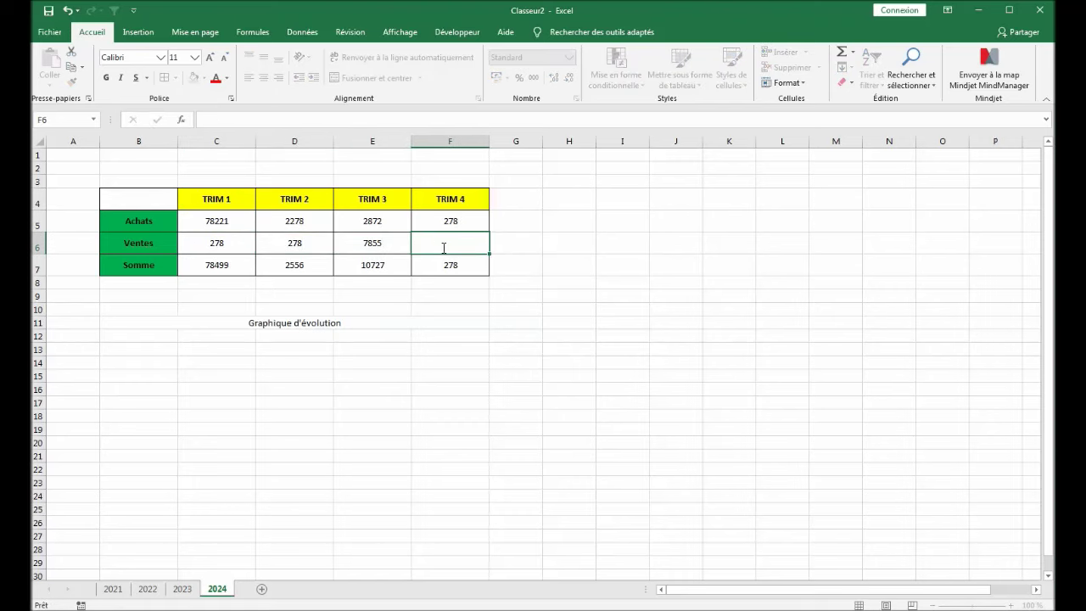